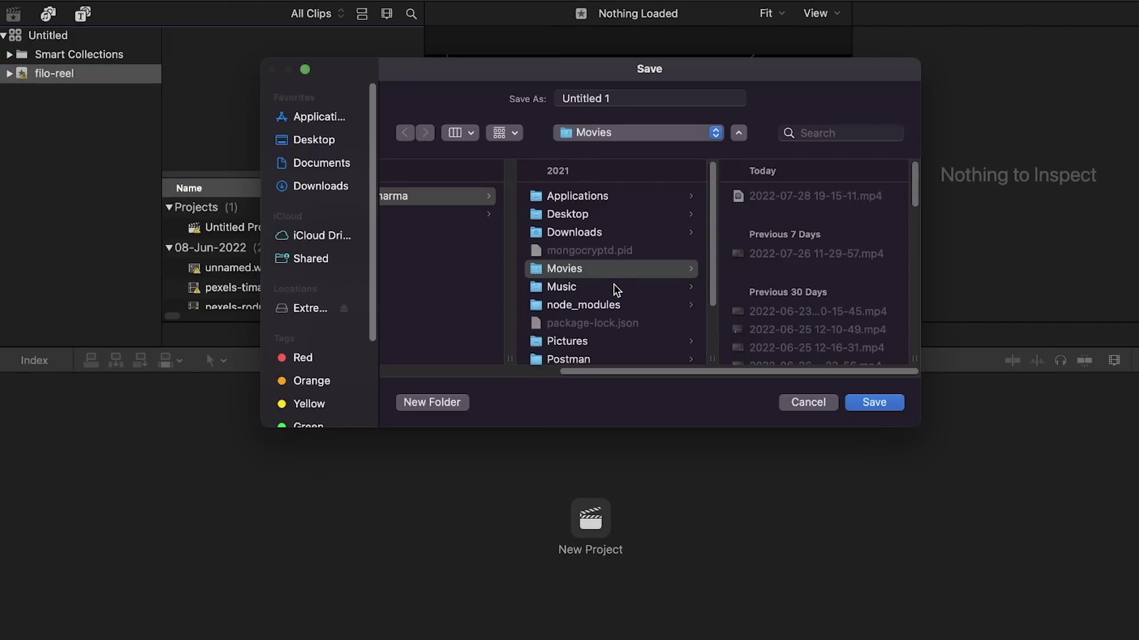
Step: Save the new library as Untitled 1 in the Videos > Recorded > 5-easy-ways-to-make-money folder on the Extreme SSD
scroll(638, 296, down, 5)
scroll(639, 295, up, 5)
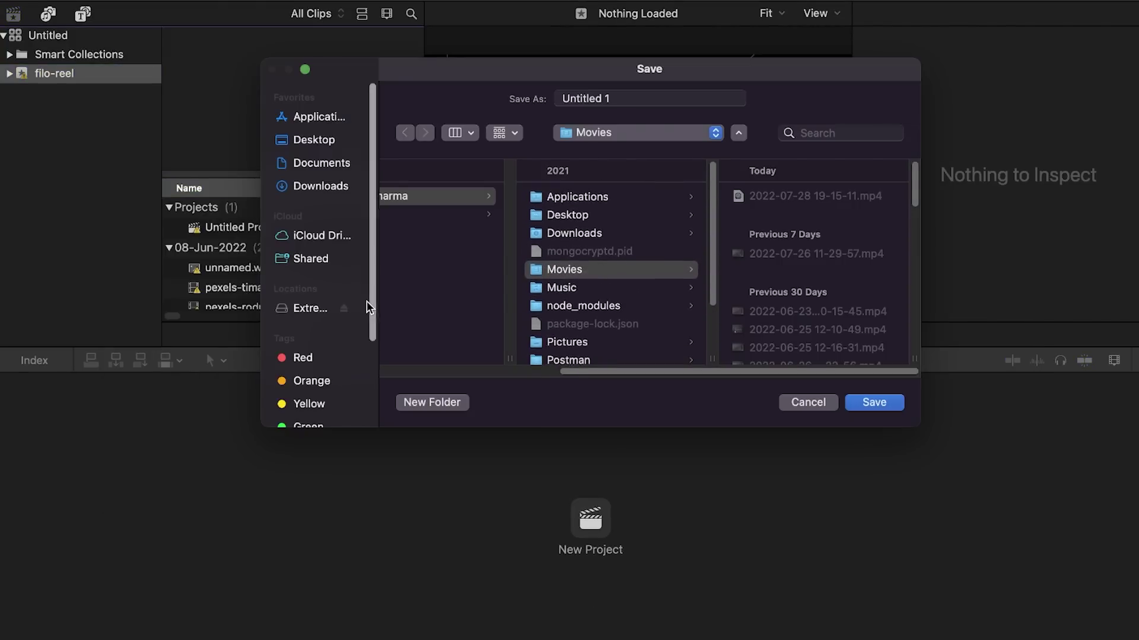
click(308, 310)
scroll(509, 313, down, 1)
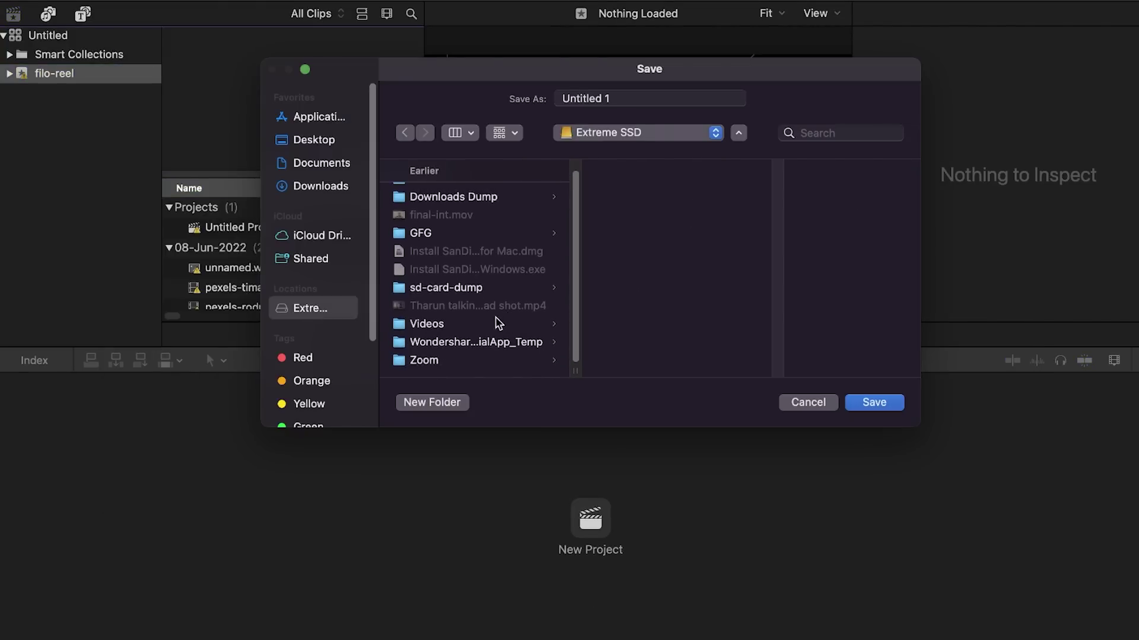
click(498, 324)
click(673, 200)
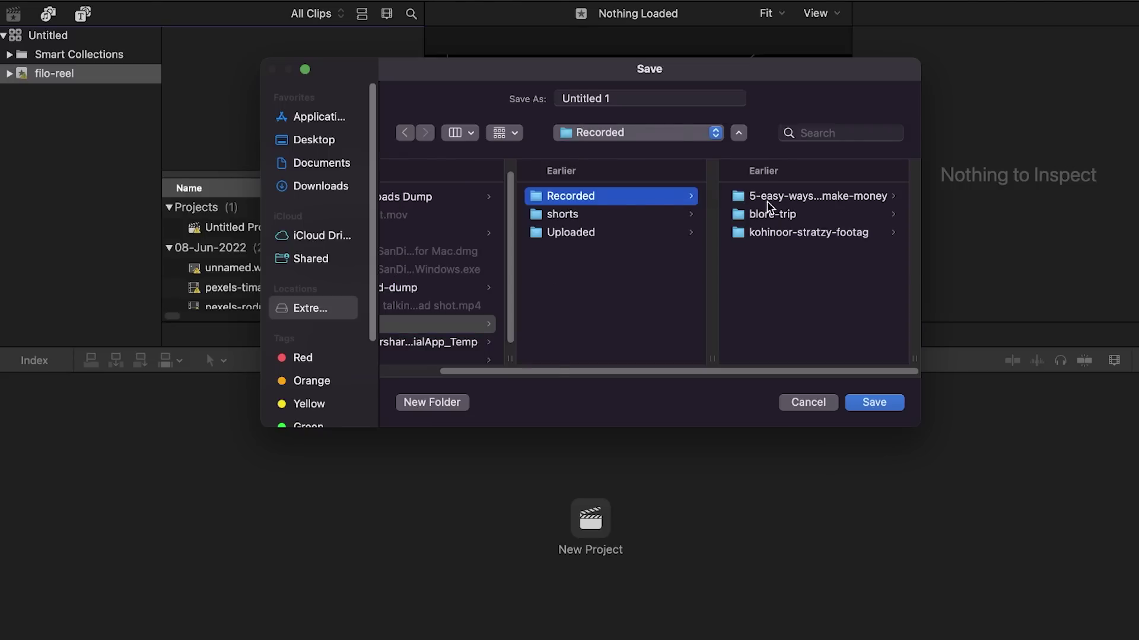
click(767, 201)
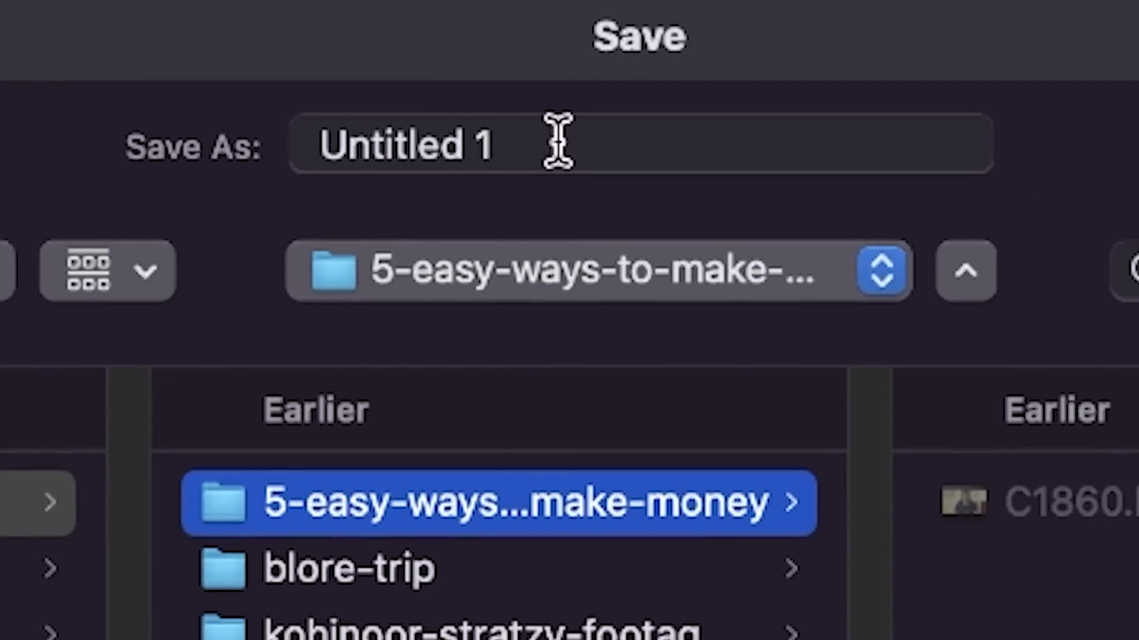
key(Return)
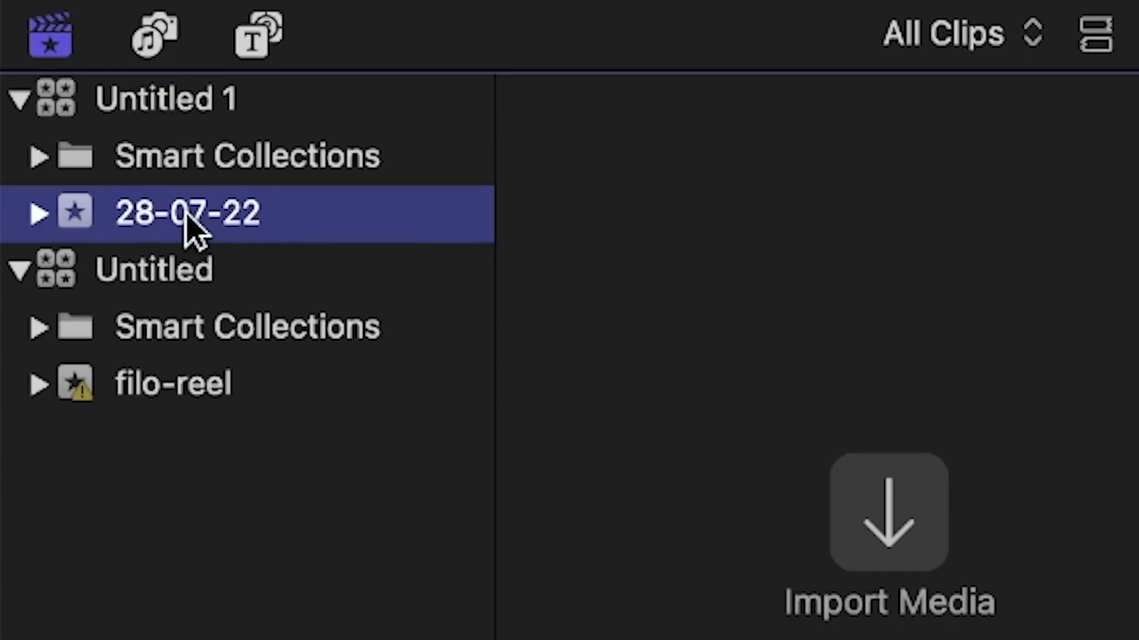
Step: Create a project in the 28-07-22 event and import the C1860 footage into that event
click(172, 19)
mouse_move(356, 72)
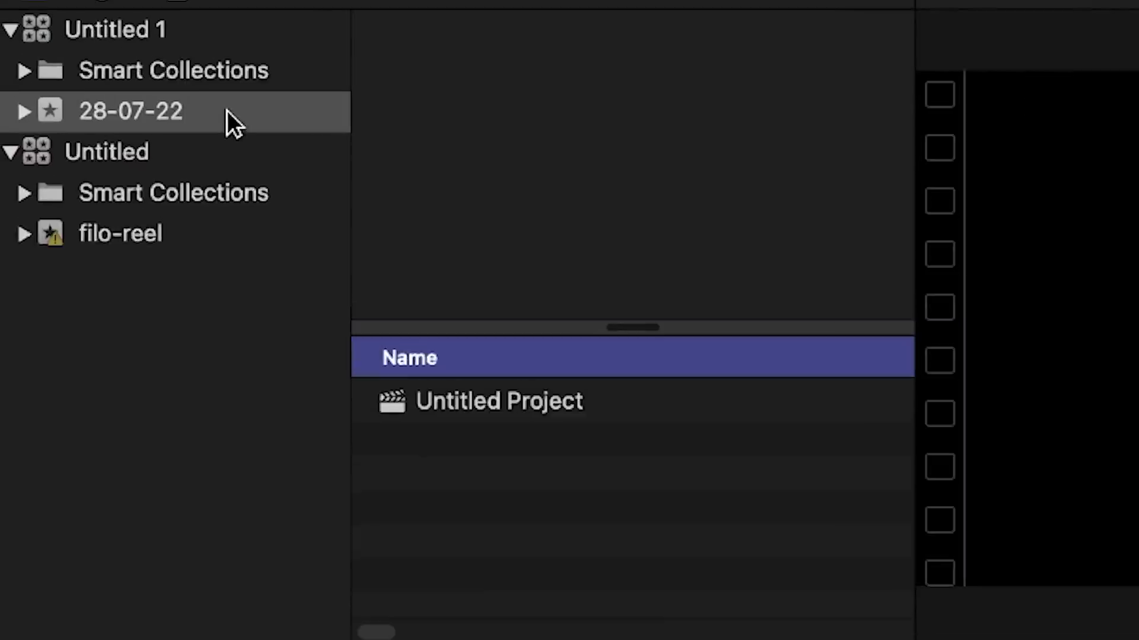
click(90, 36)
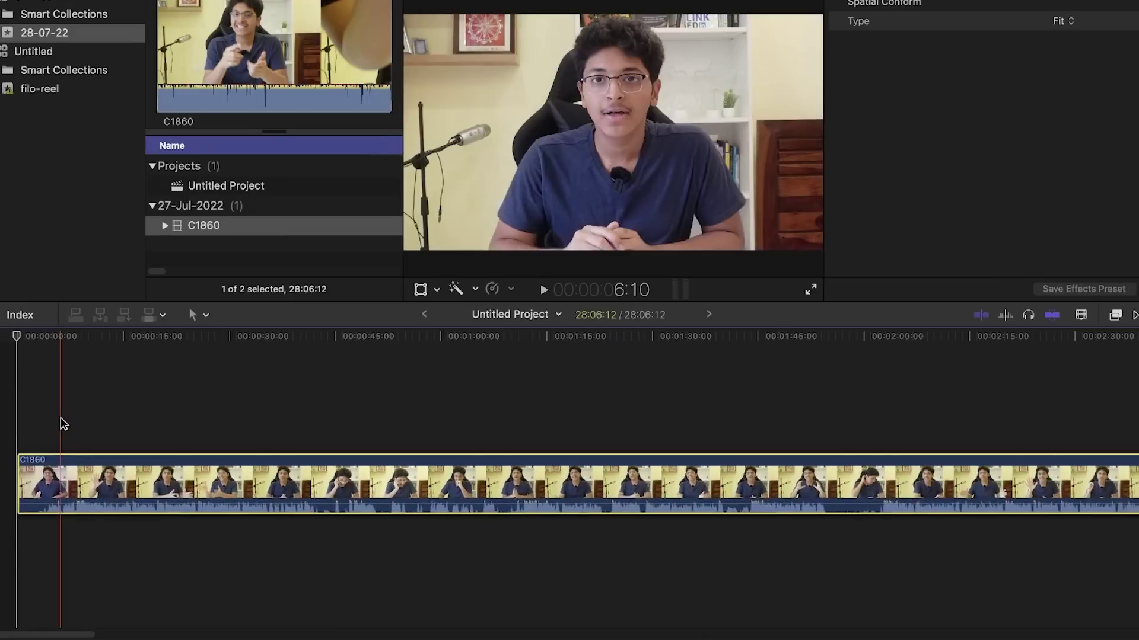
Step: Fit the whole C1860 clip in the timeline and skim through its footage
key(shift+z)
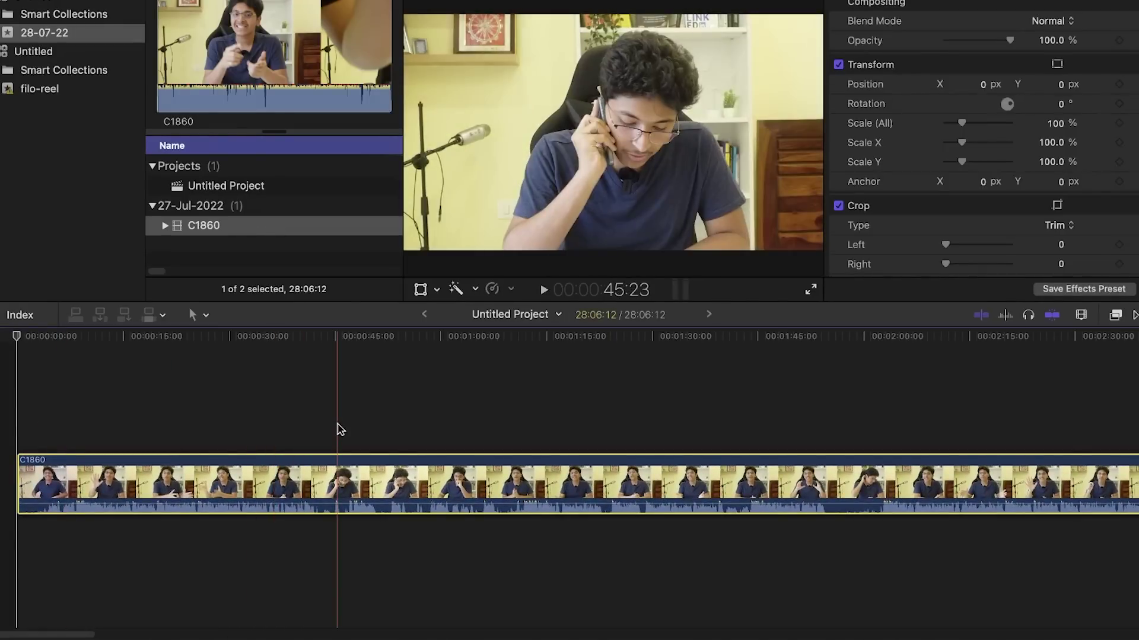
click(701, 339)
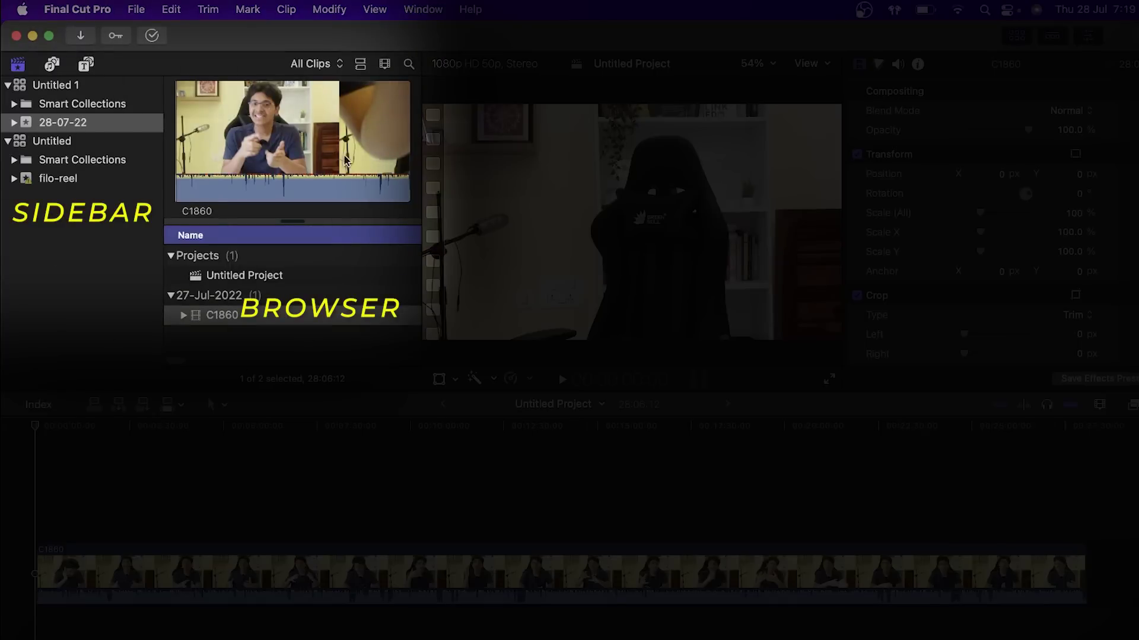
click(254, 140)
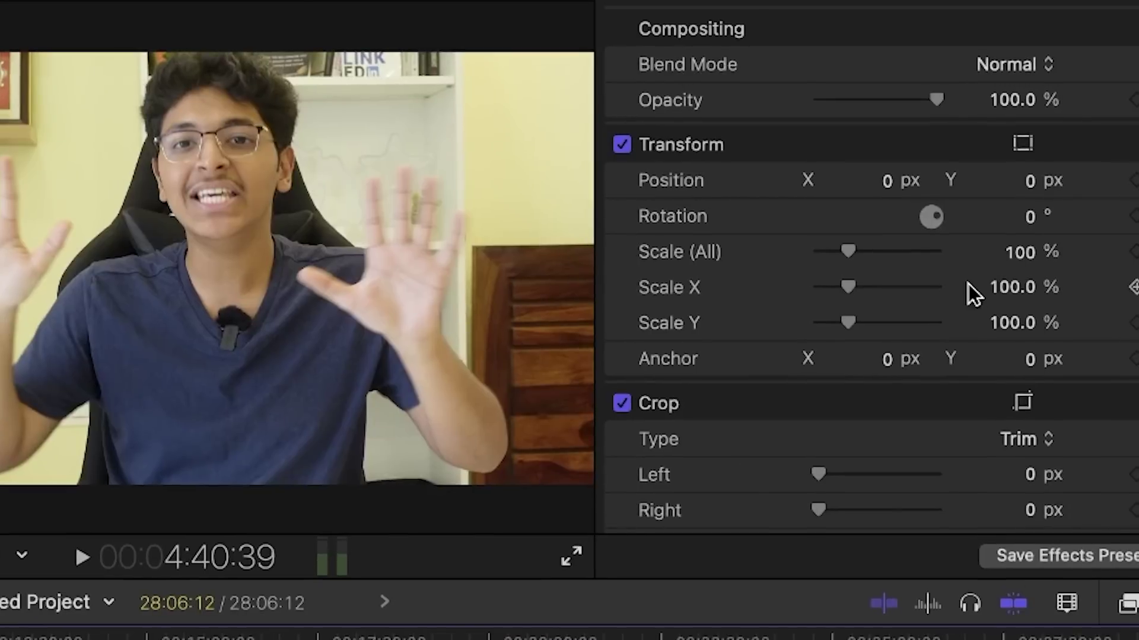
Step: Try scaling the C1860 clip to 111% and cropping its left edge, and undo these changes
mouse_move(1017, 251)
mouse_down()
mouse_move(1017, 235)
mouse_move(1018, 245)
mouse_up()
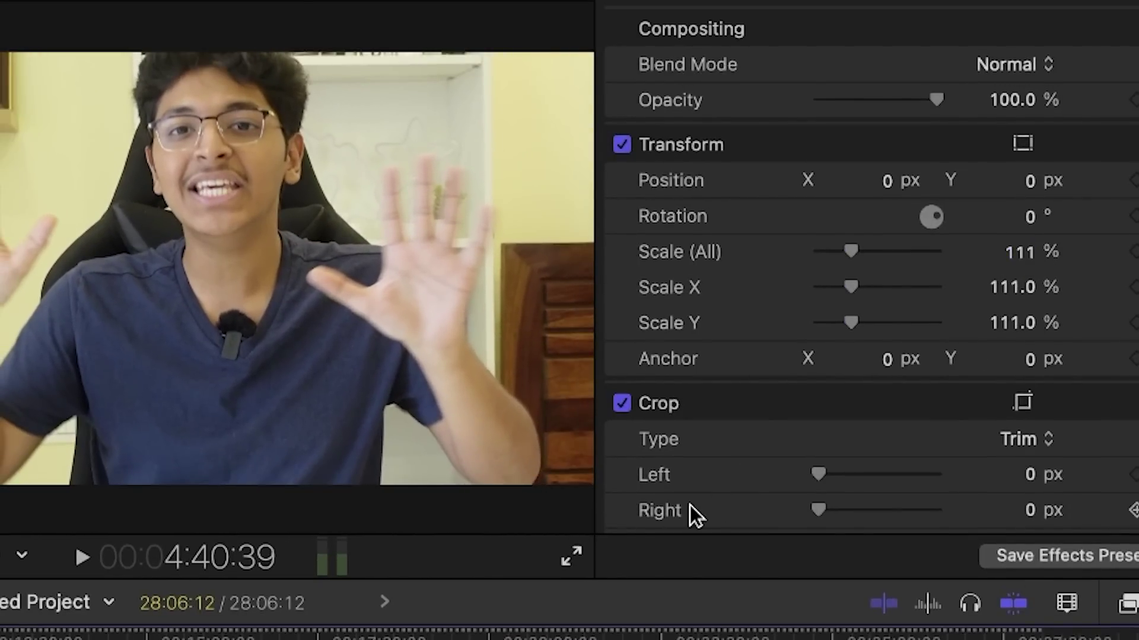
scroll(691, 510, down, 5)
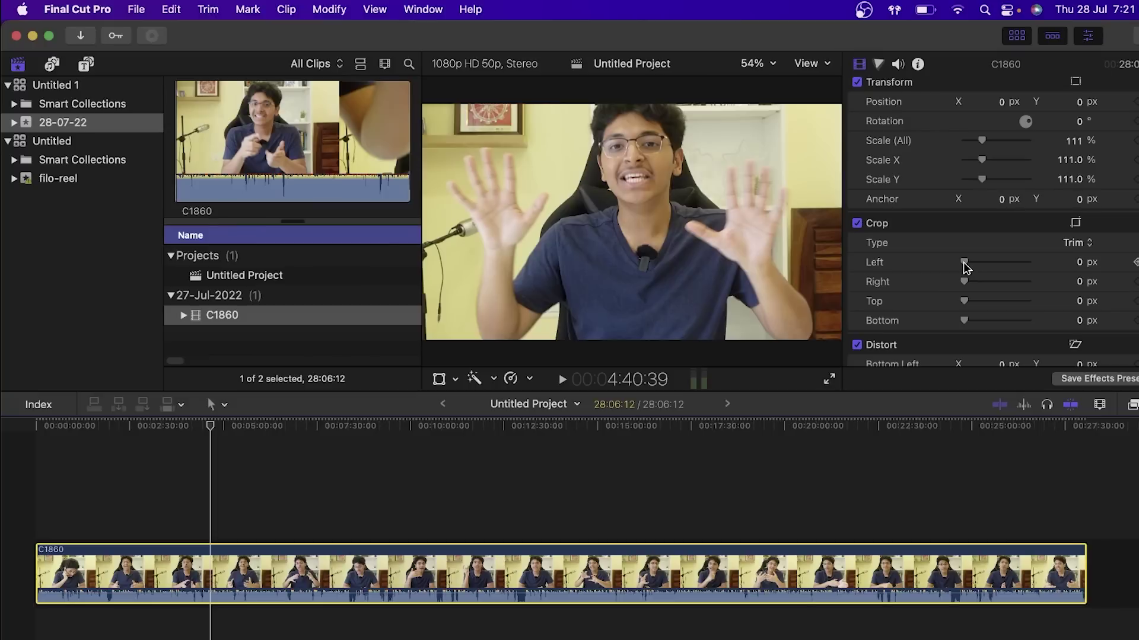
drag(817, 343, 851, 343)
key(cmd+z)
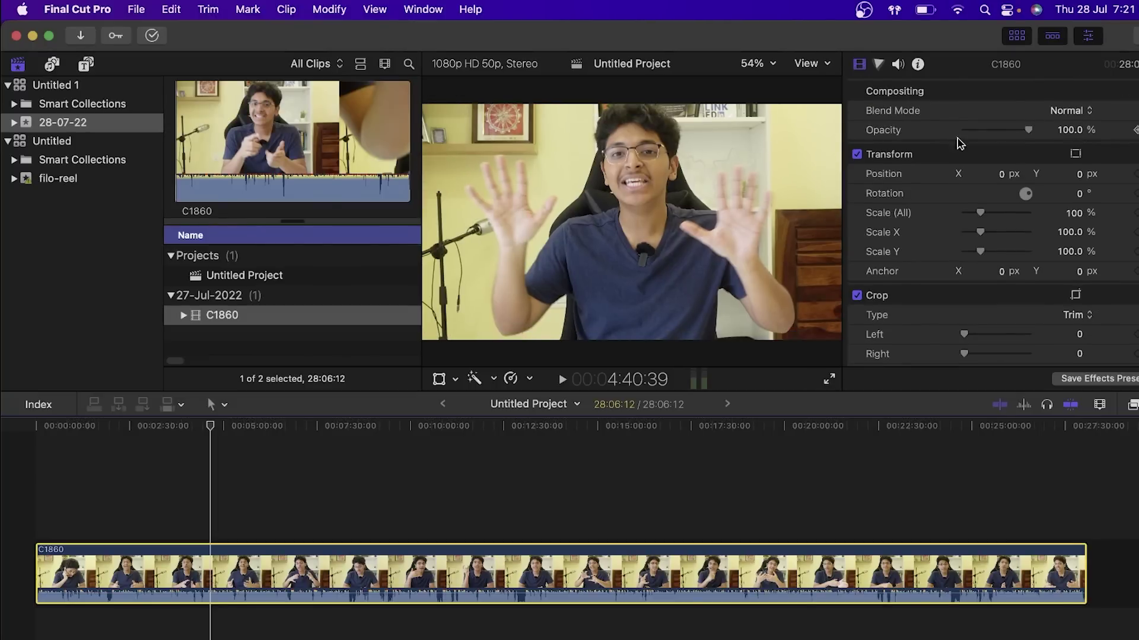
Step: Try lowering the C1860 clip's opacity to 59%
mouse_move(1067, 129)
mouse_down()
mouse_move(1069, 155)
mouse_move(1069, 136)
mouse_up()
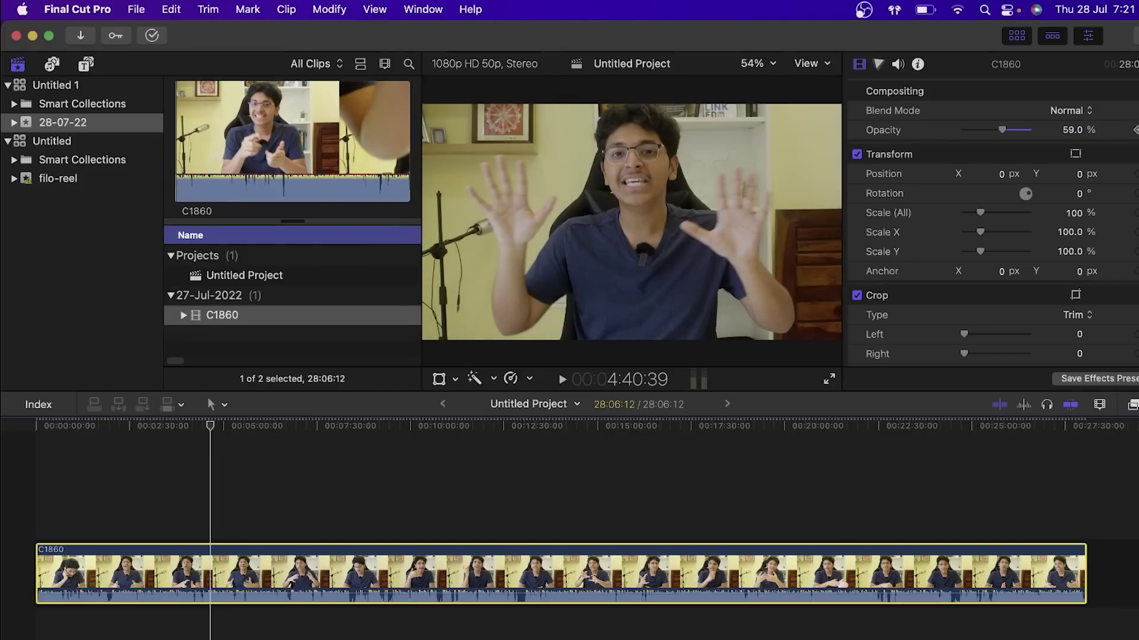
Step: Set the C1860 clip's audio volume to -5 dB
click(898, 65)
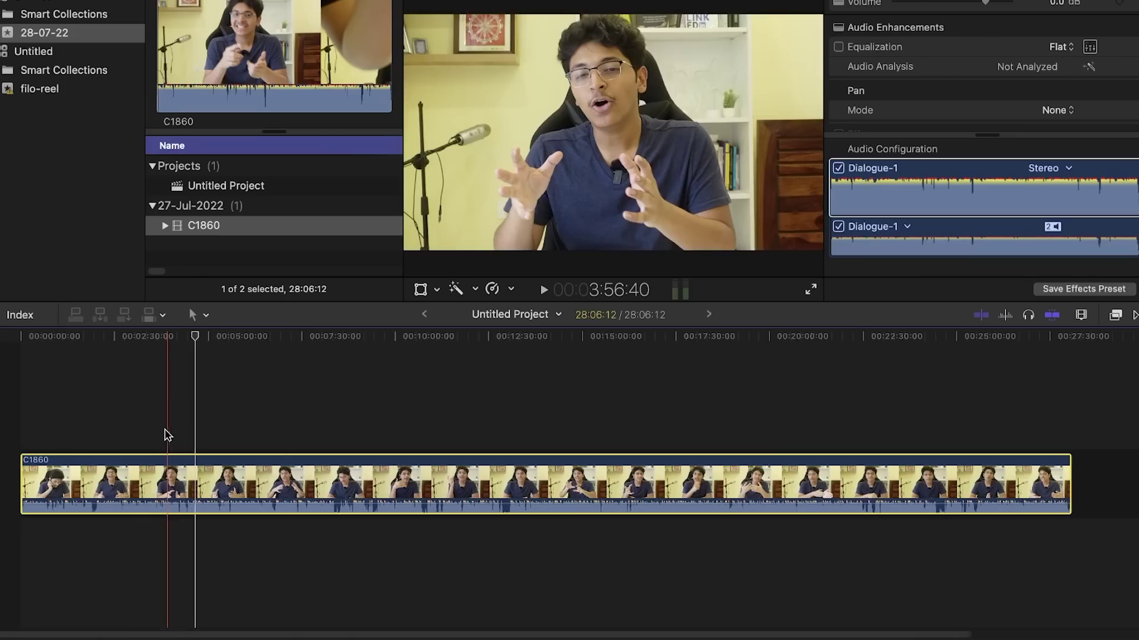
click(126, 420)
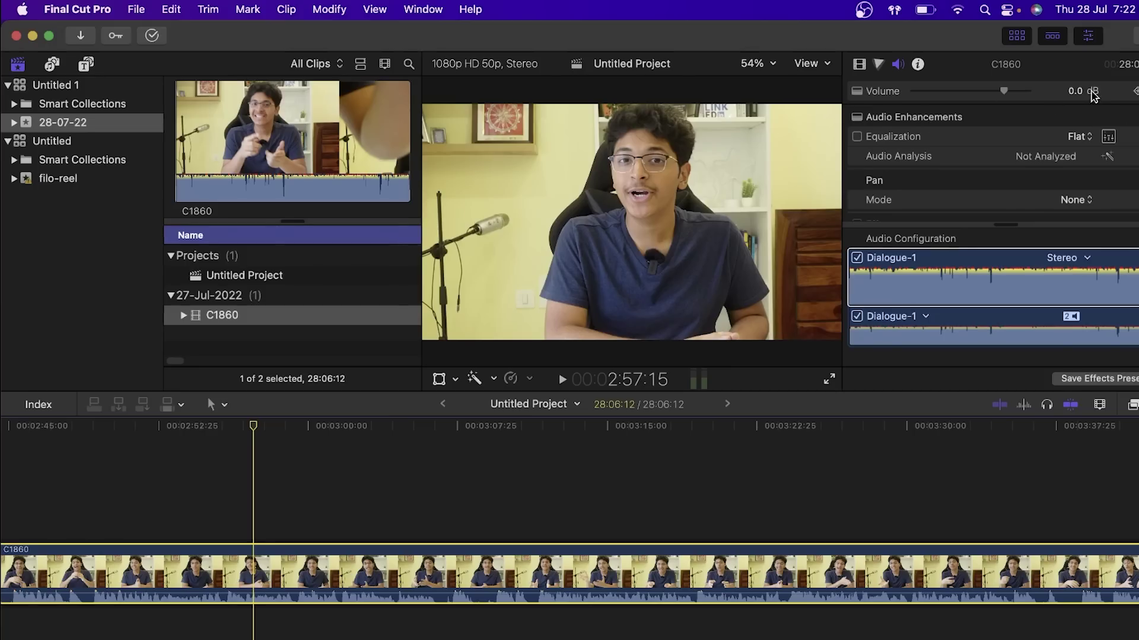
click(1078, 92)
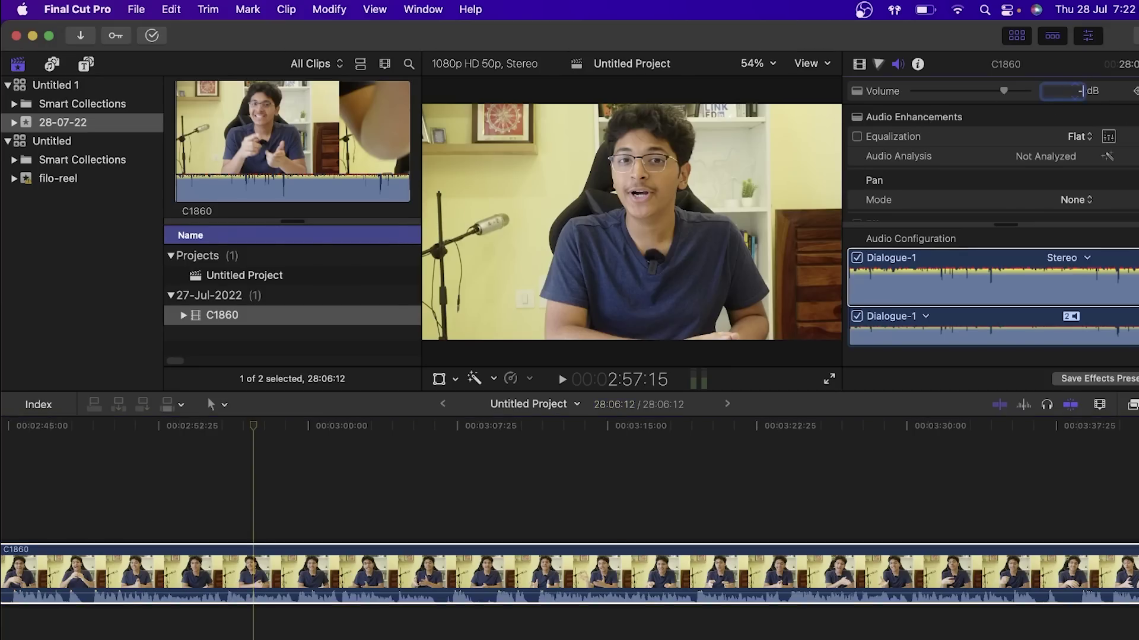
text(-5)
key(Return)
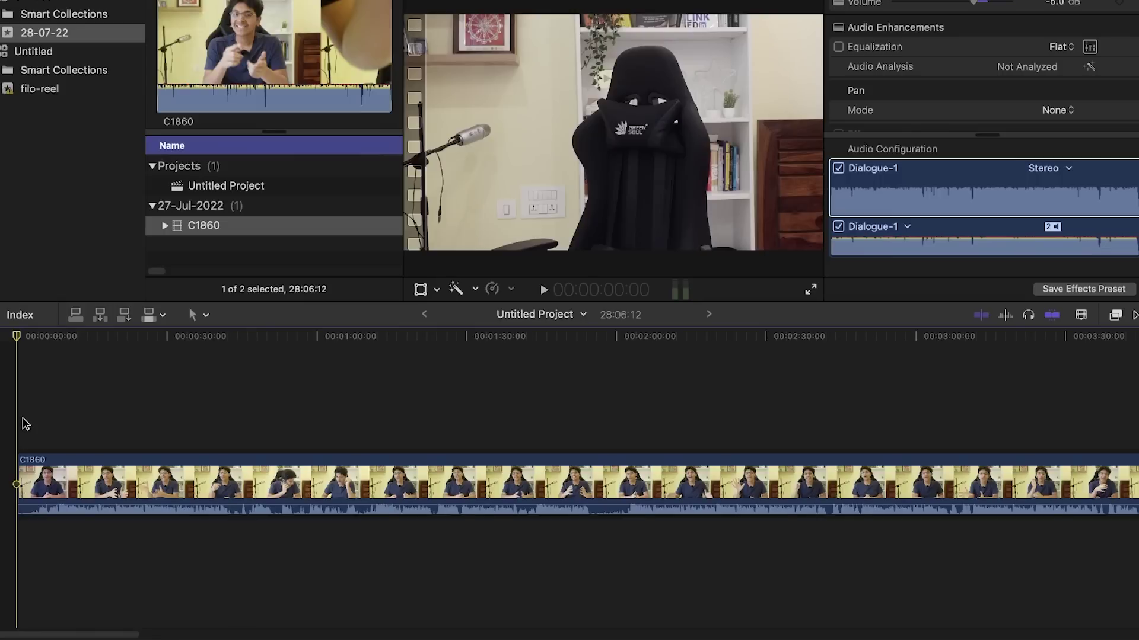
Step: Play the start of the C1860 clip and split it at 00:00:06:21
key(super+equal)
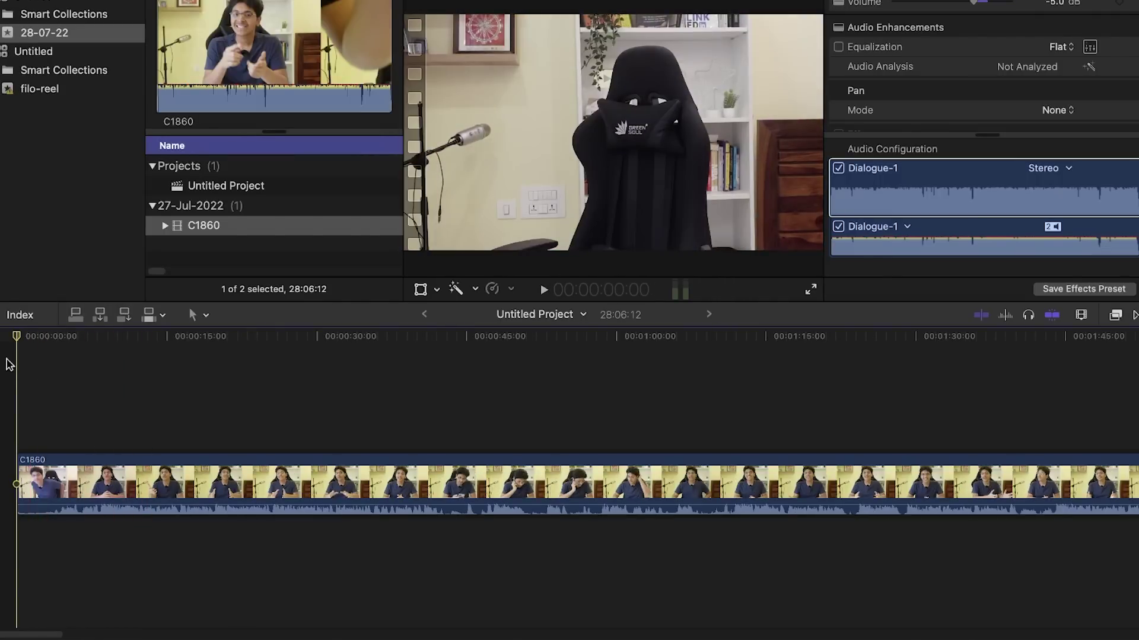
key(space)
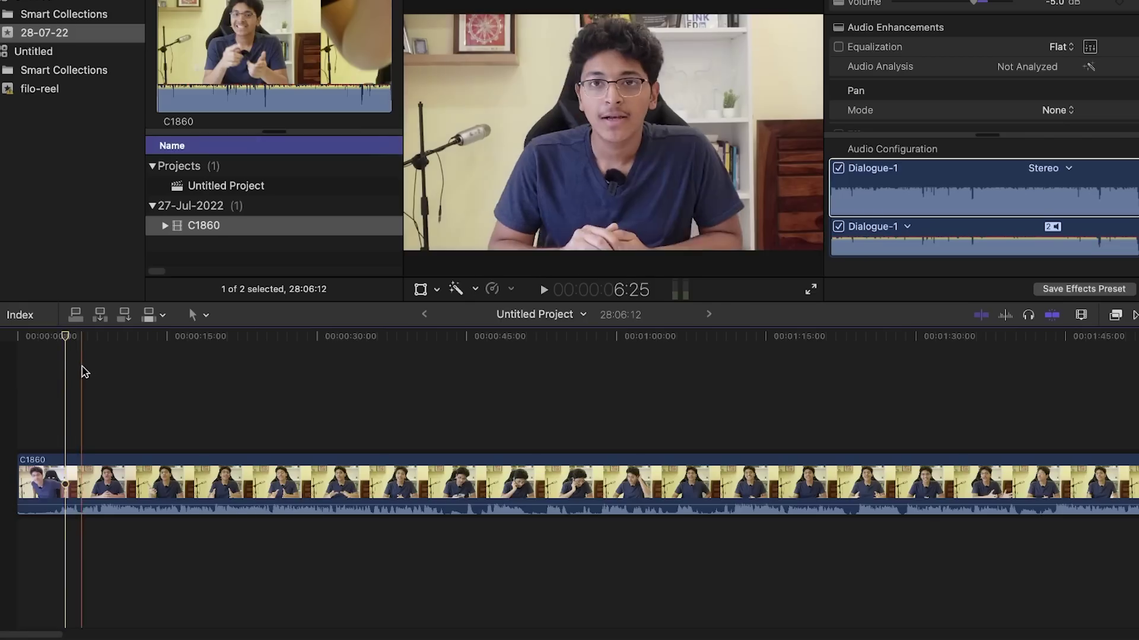
click(84, 373)
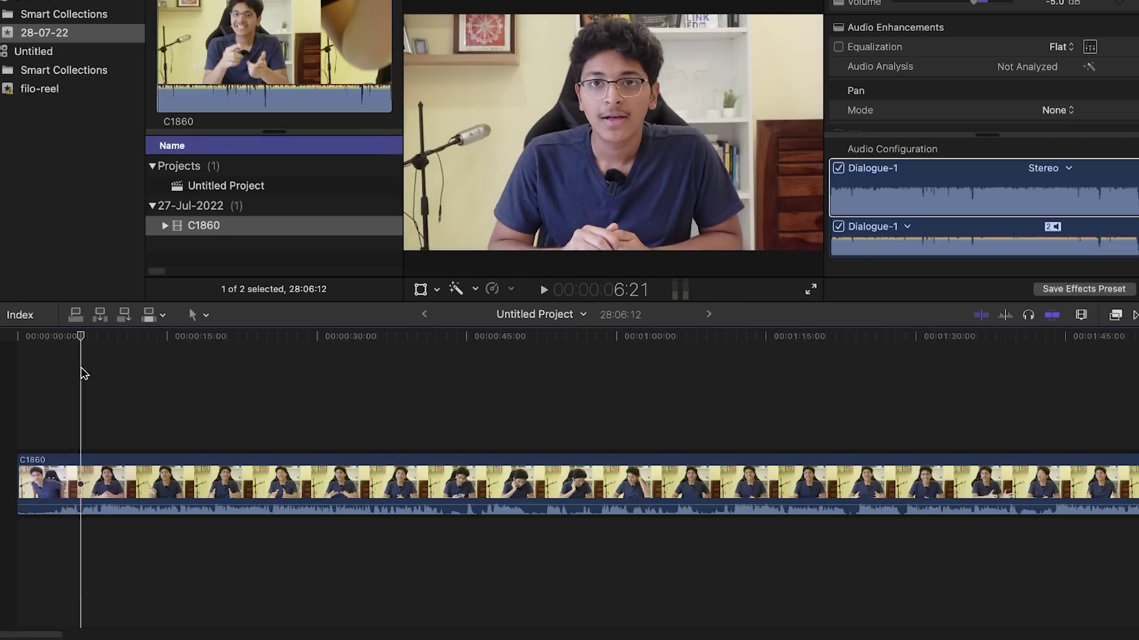
click(83, 478)
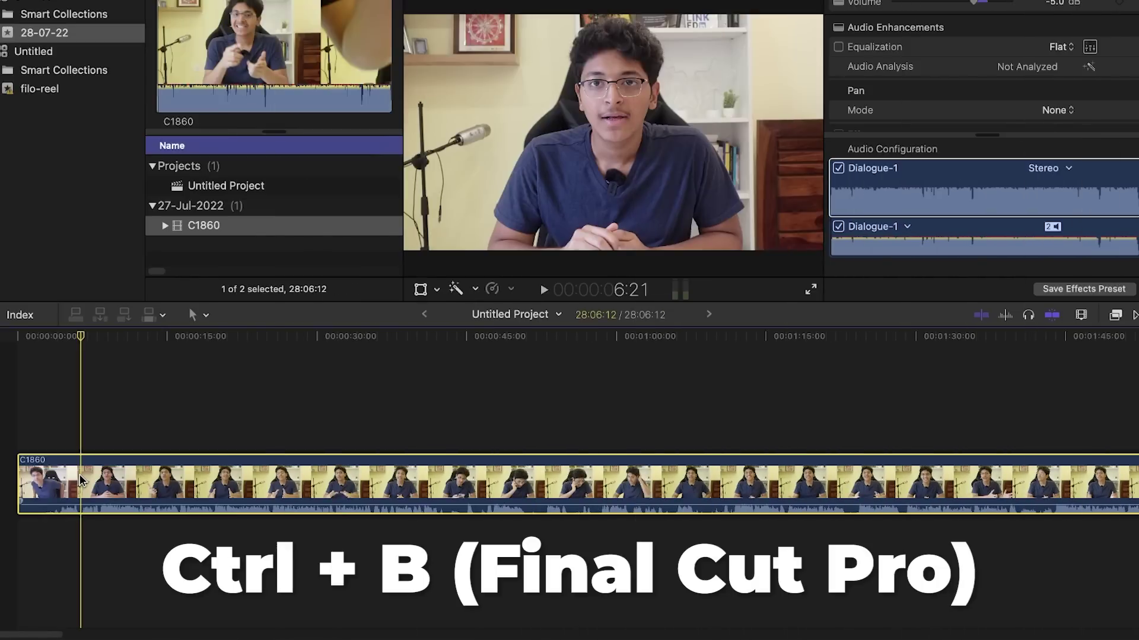
key(super+b)
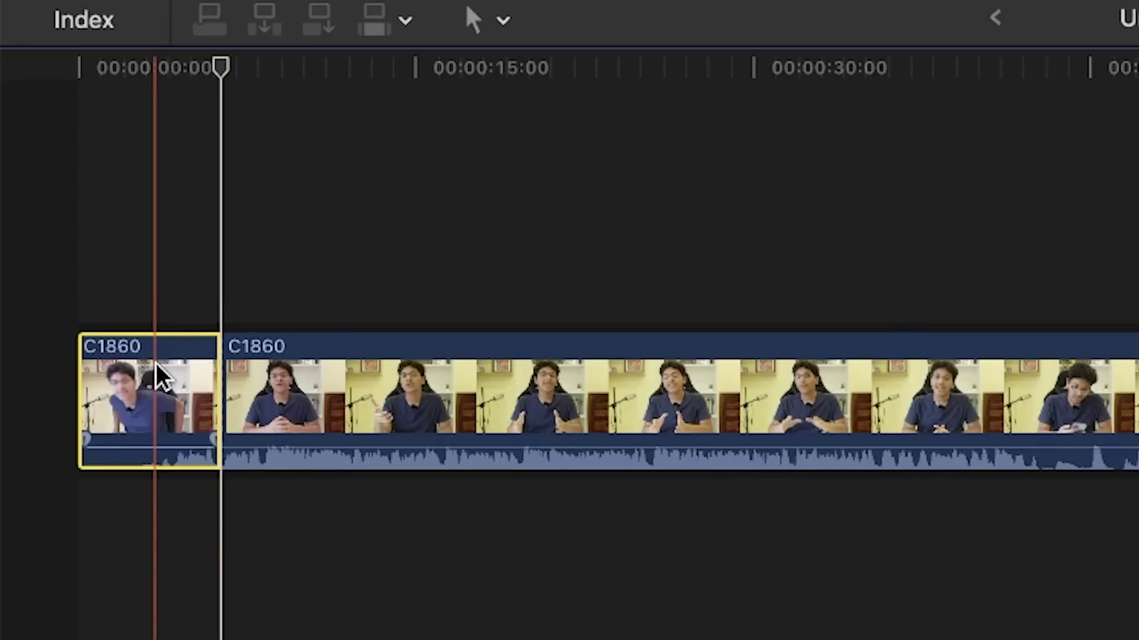
Step: Delete the short unwanted segment at the start of the timeline
click(342, 376)
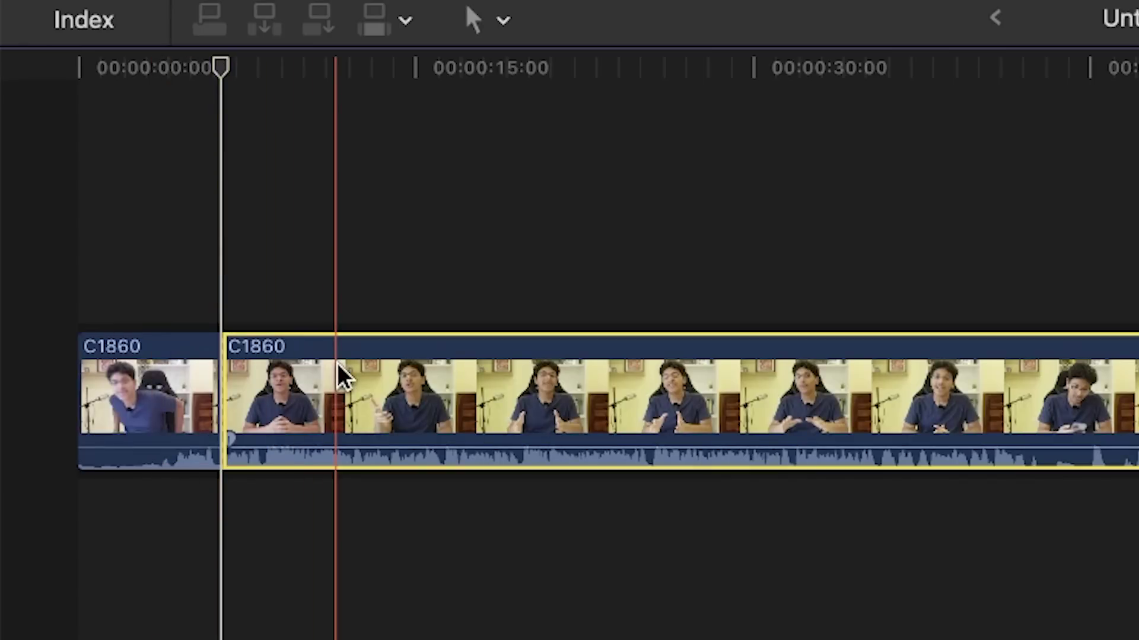
click(112, 399)
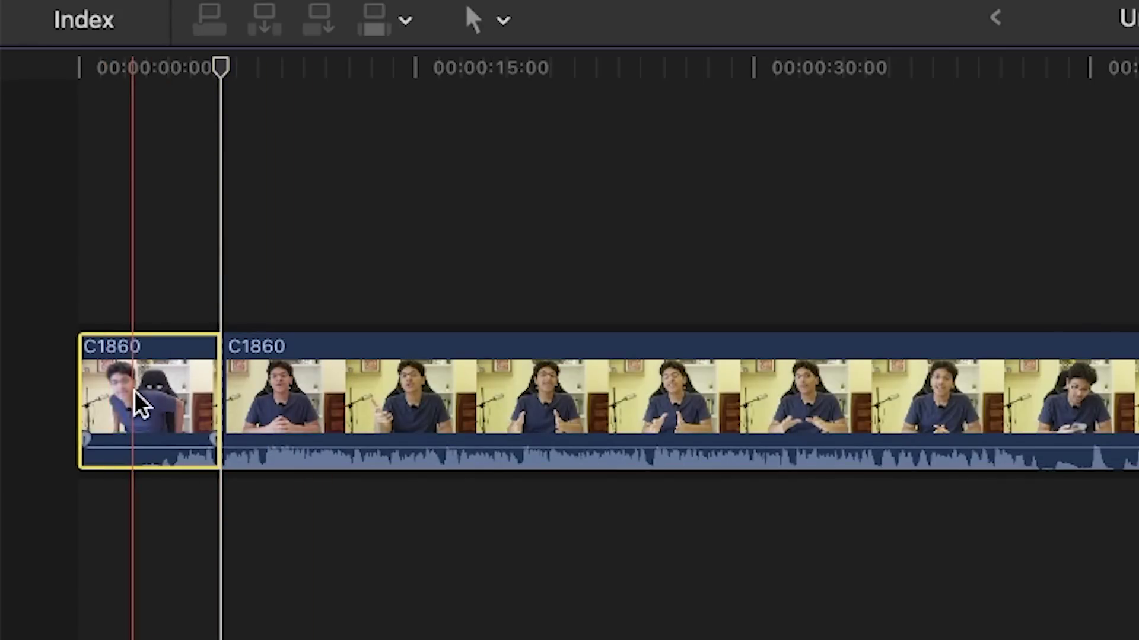
key(Delete)
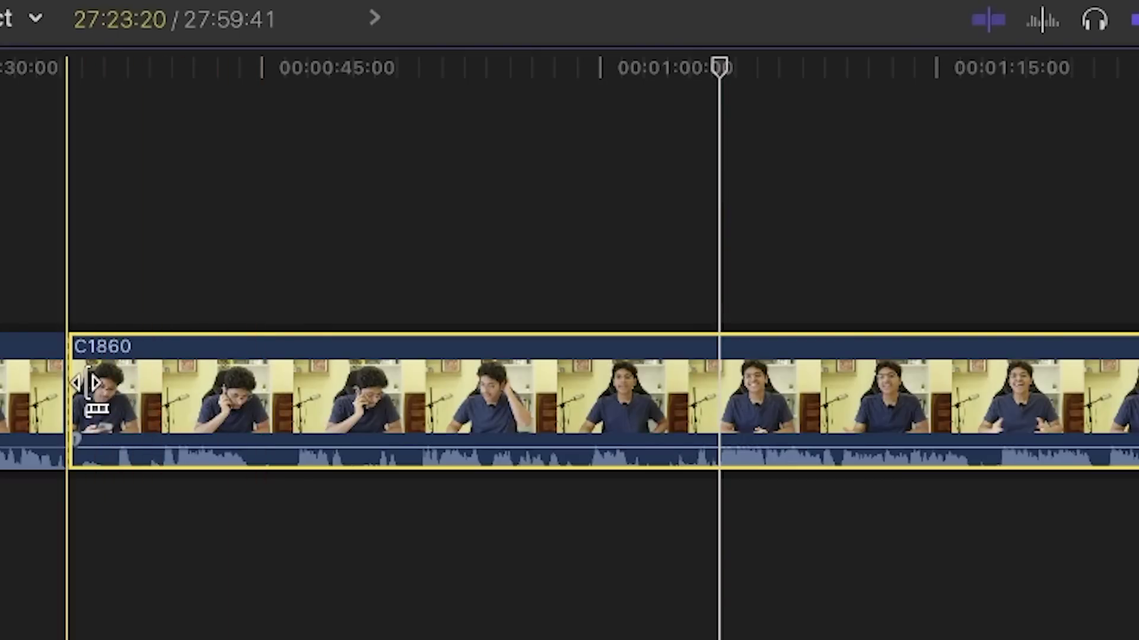
Step: Trim the second C1860 segment to the playhead at about 00:01:05
click(85, 386)
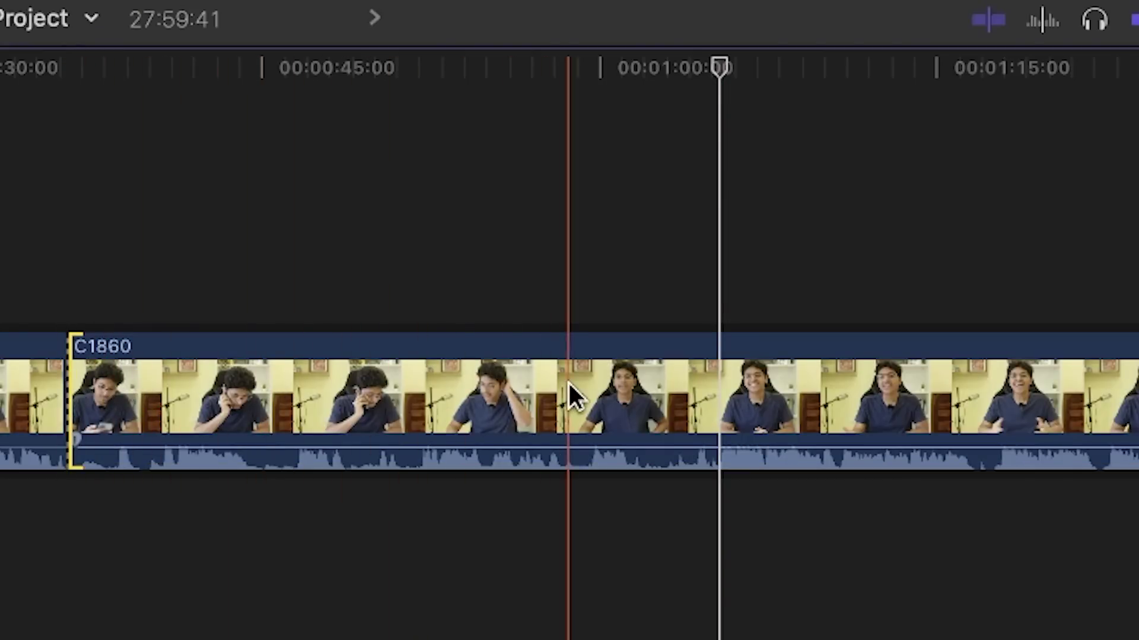
click(713, 387)
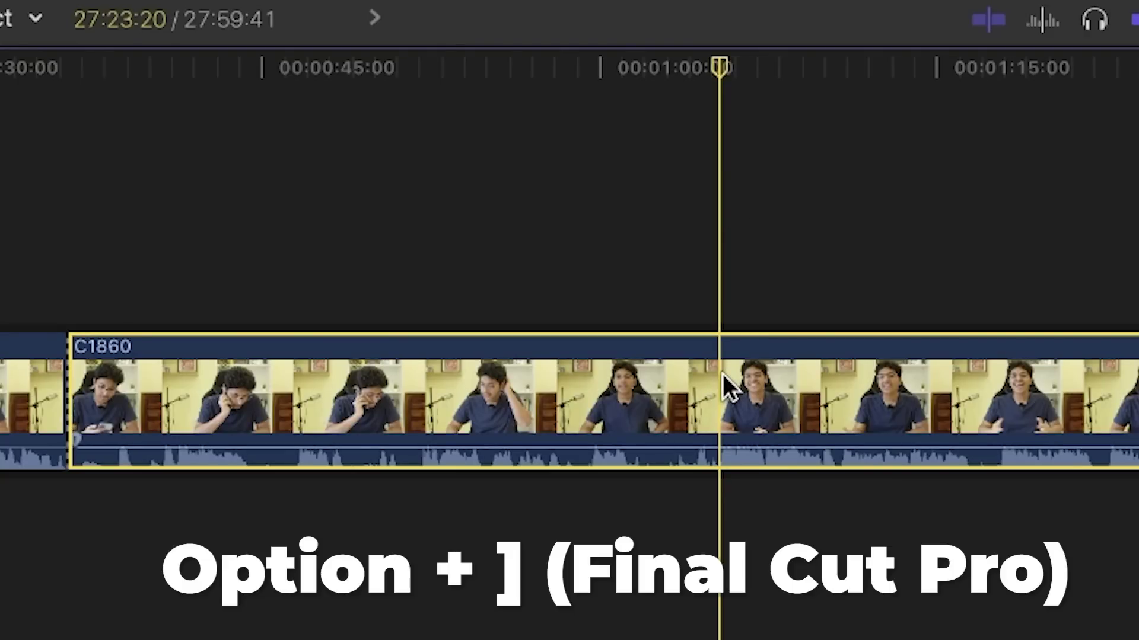
key(alt+bracketright)
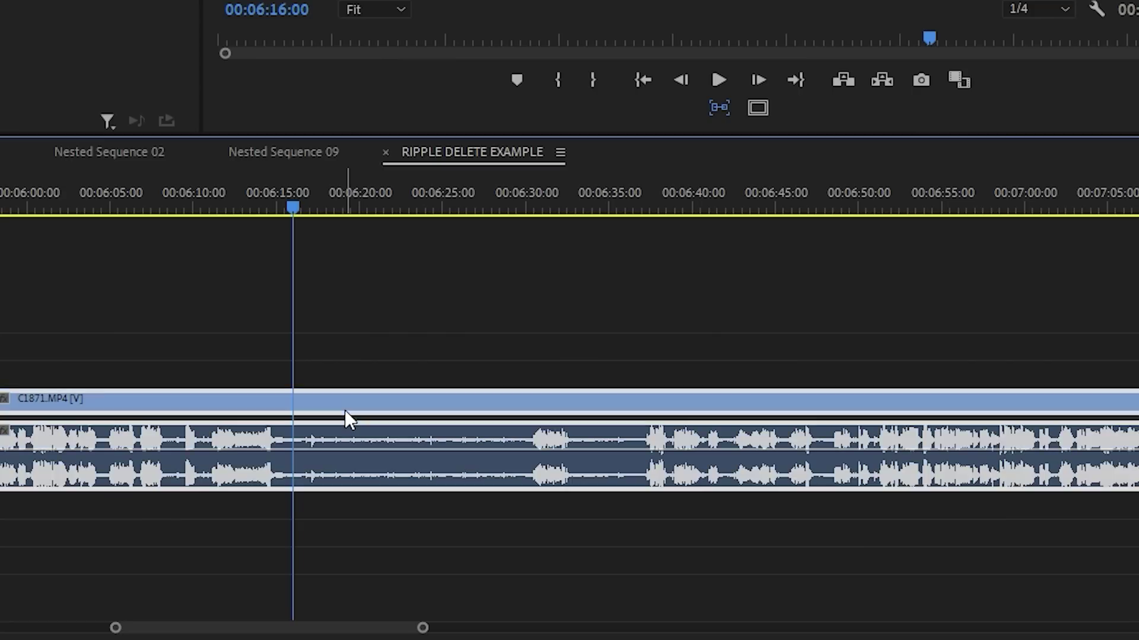
Step: In Premiere Pro, cut C1871.MP4 at 00:06:16:00 and 00:06:30:03, delete the silent segment between the cuts and select the gap
key(ctrl+k)
click(455, 206)
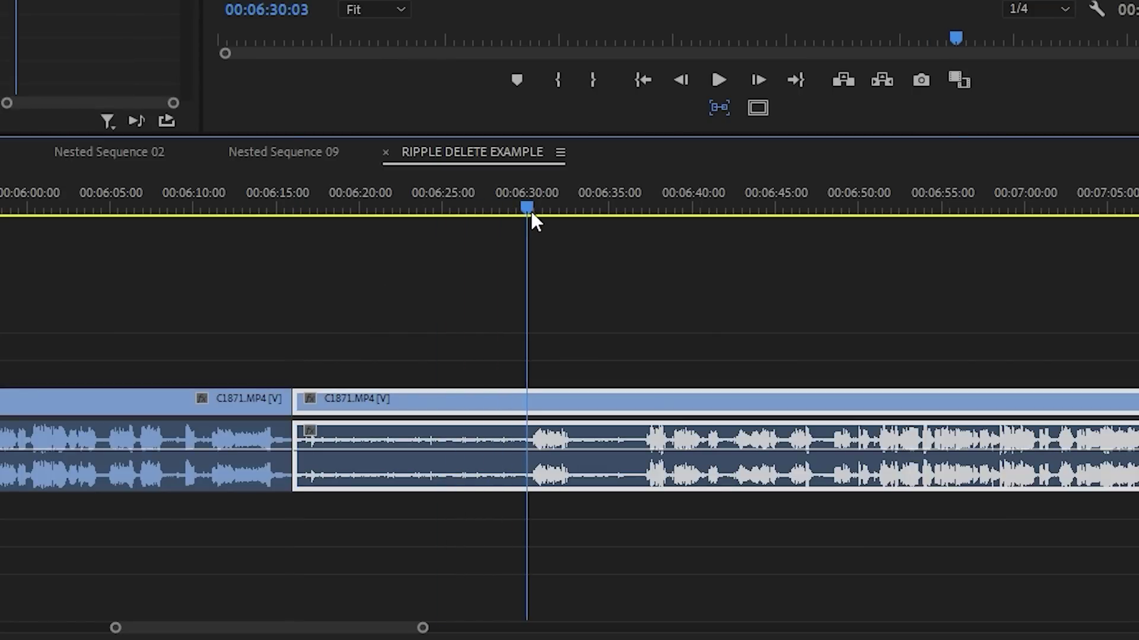
key(ctrl+k)
click(499, 405)
key(Delete)
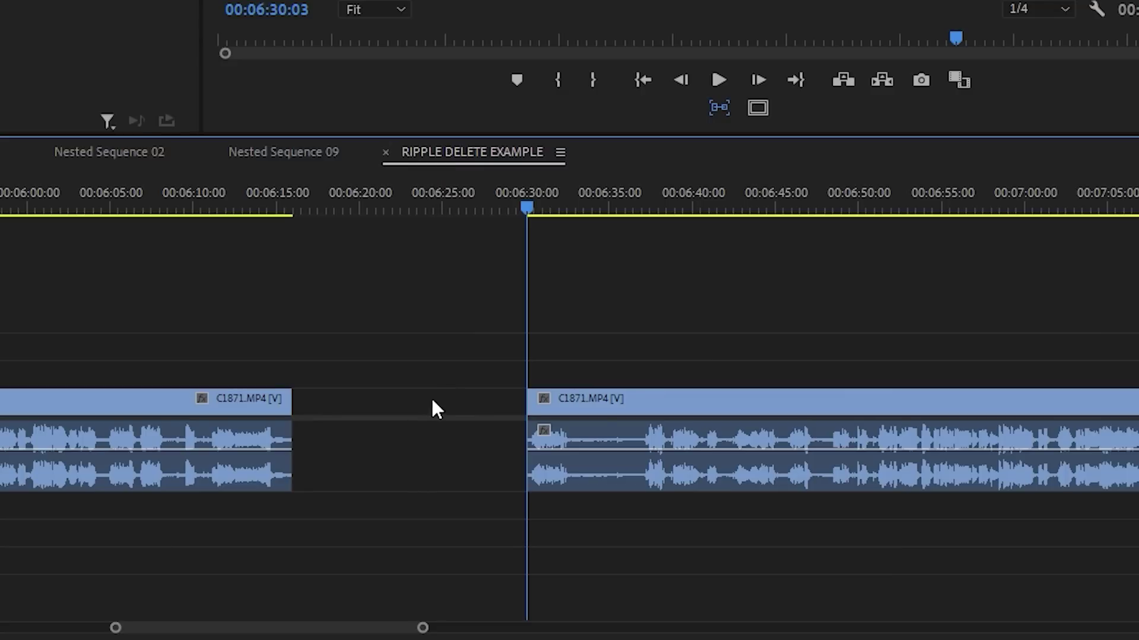
click(486, 417)
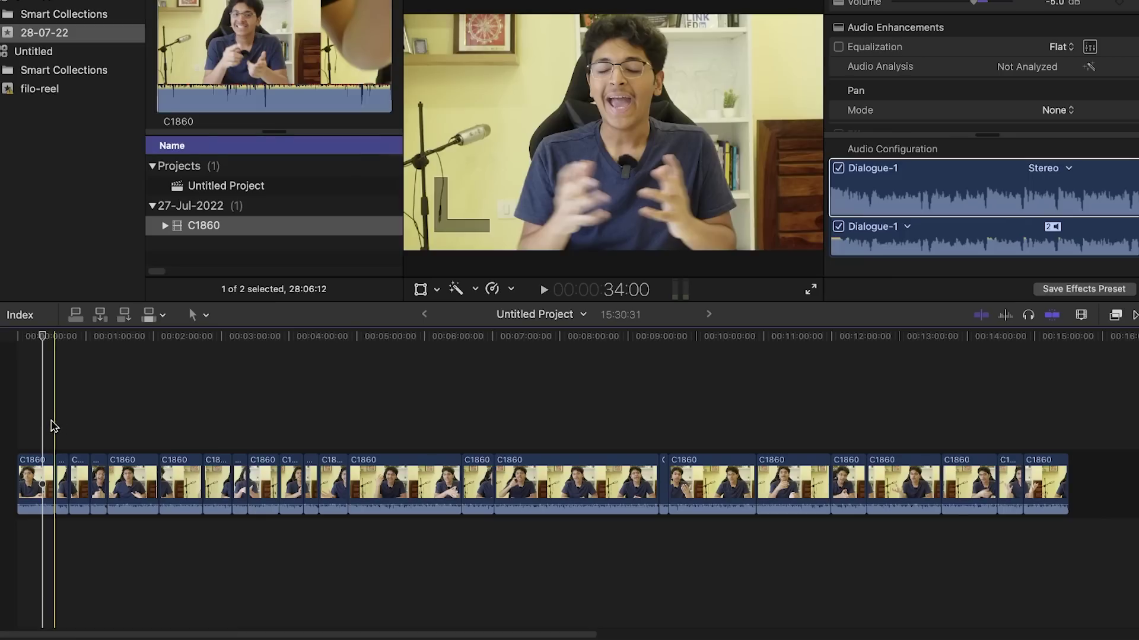
Step: Select the second C1860 segment on the timeline and set its Scale (All) to 130%
scroll(54, 426, up, 5)
scroll(196, 451, left, 5)
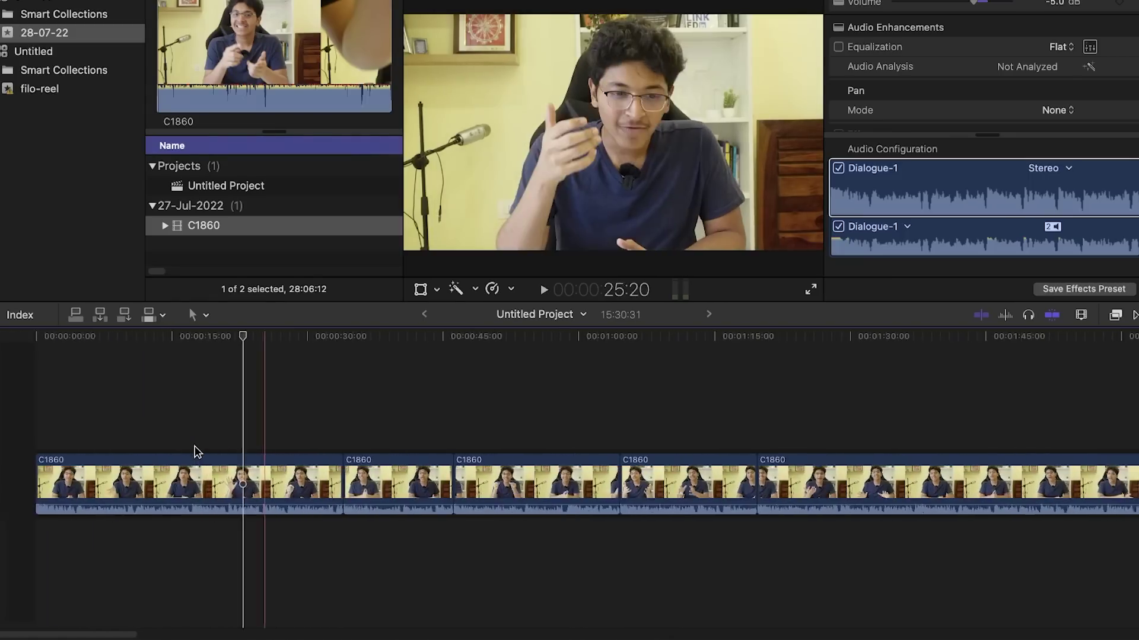
click(312, 411)
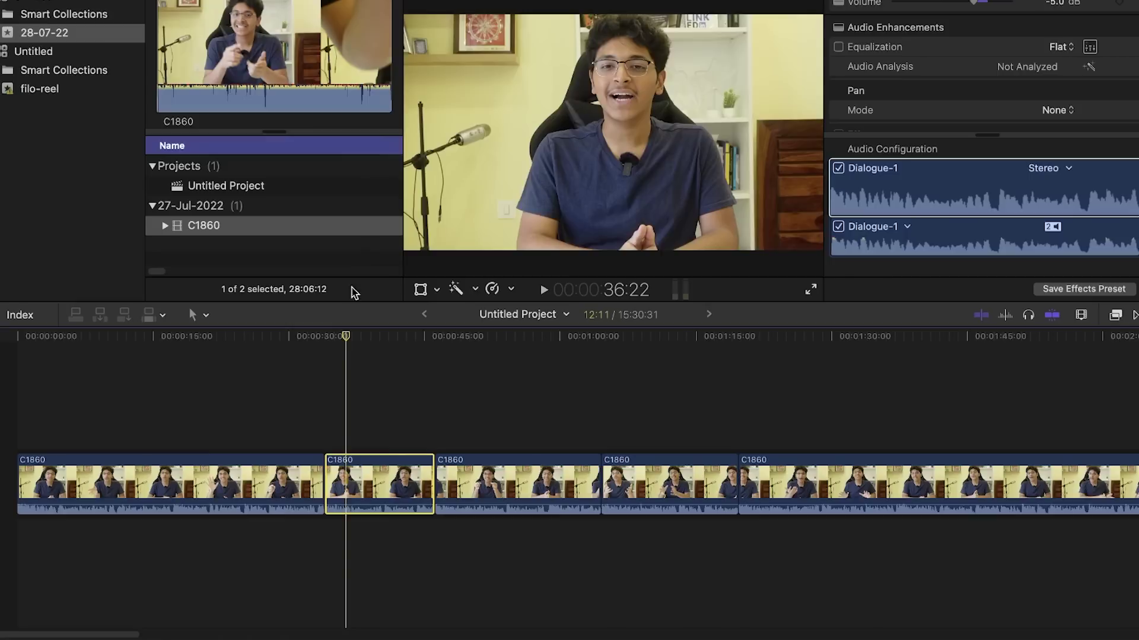
click(960, 0)
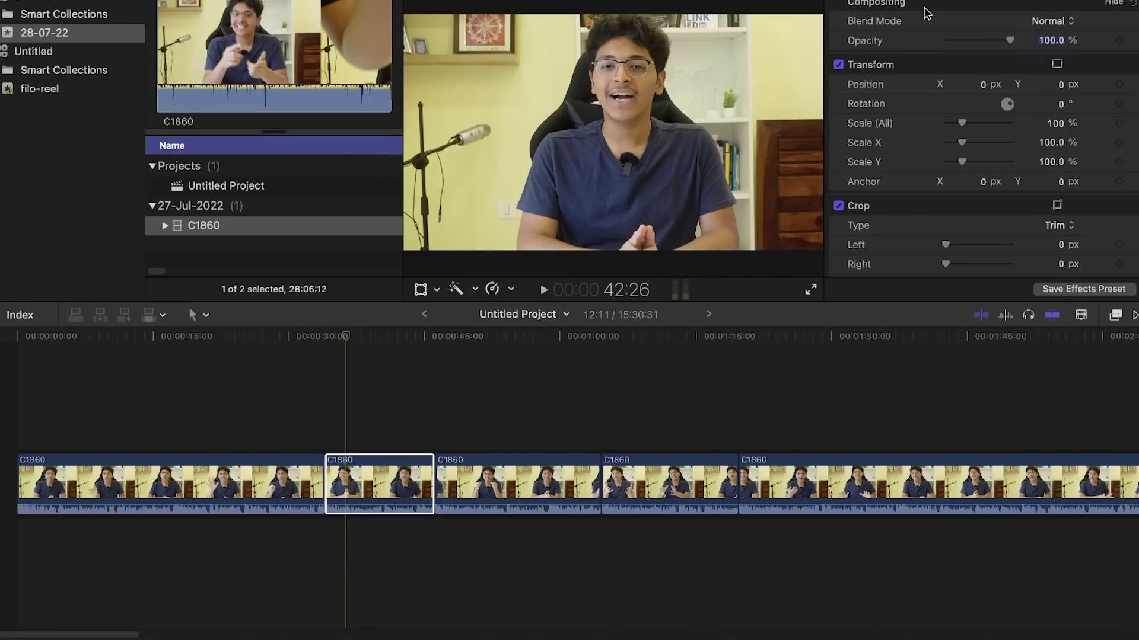
click(1055, 123)
key(BackSpace)
key(BackSpace)
key(BackSpace)
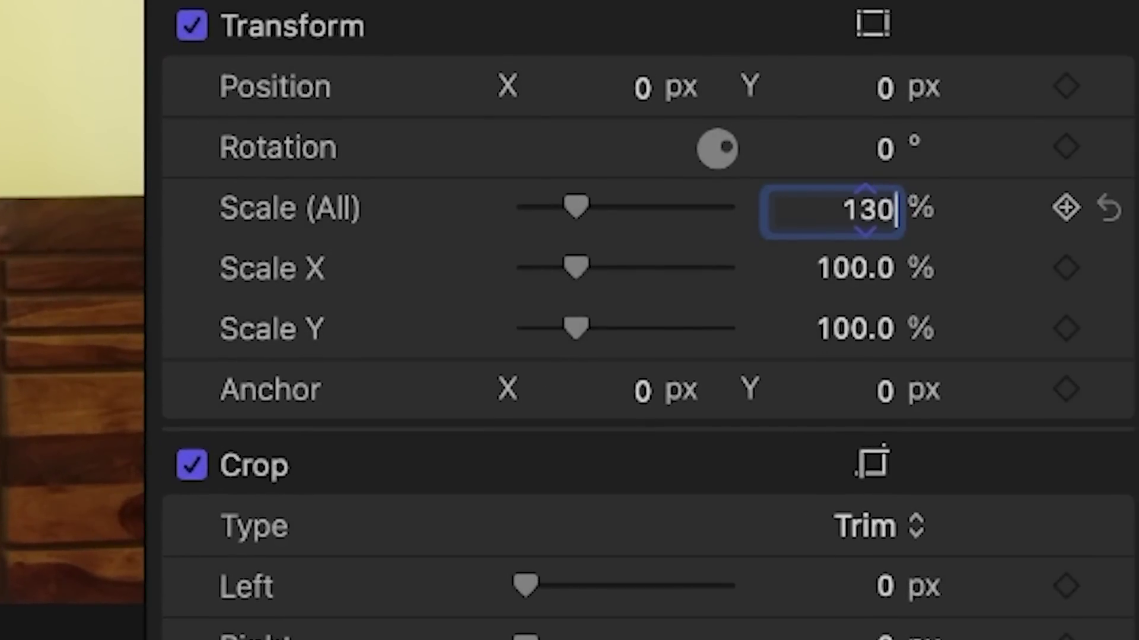
key(Return)
Step: Set the enlarged segment's Y position to about -162.4 px and play back the zoom cut
drag(887, 106, 874, 239)
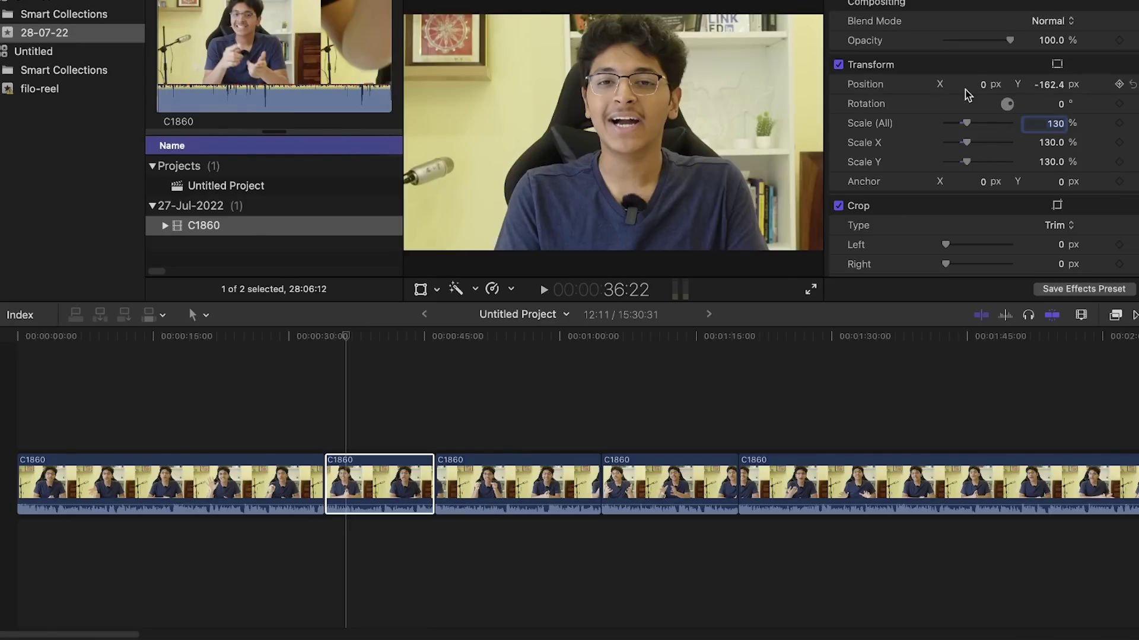
click(288, 420)
key(space)
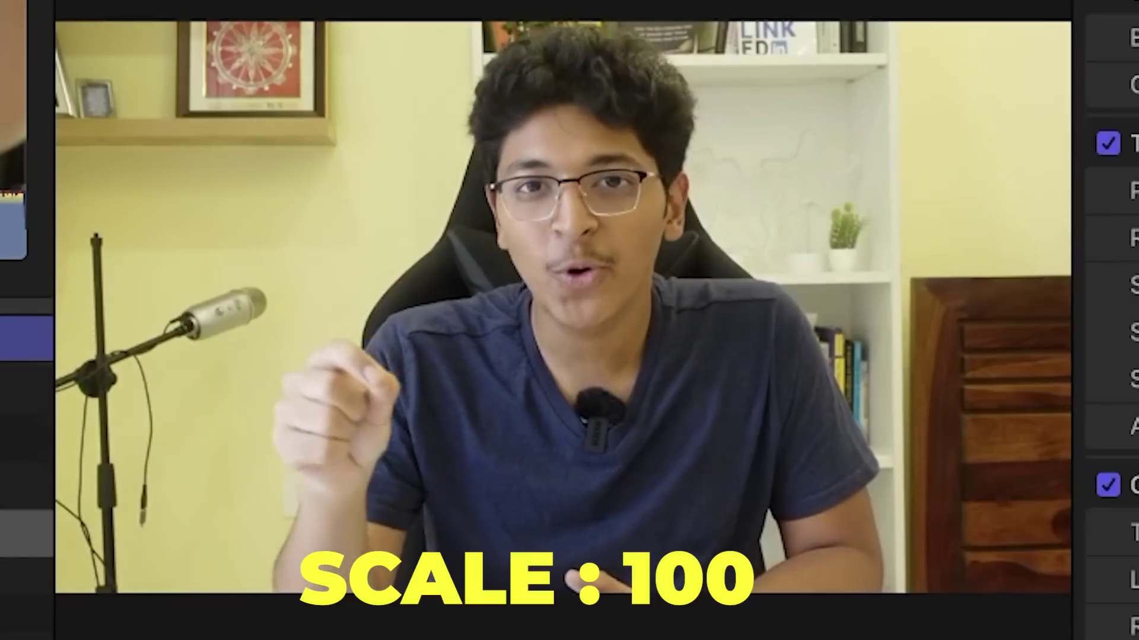
text(130)
key(Return)
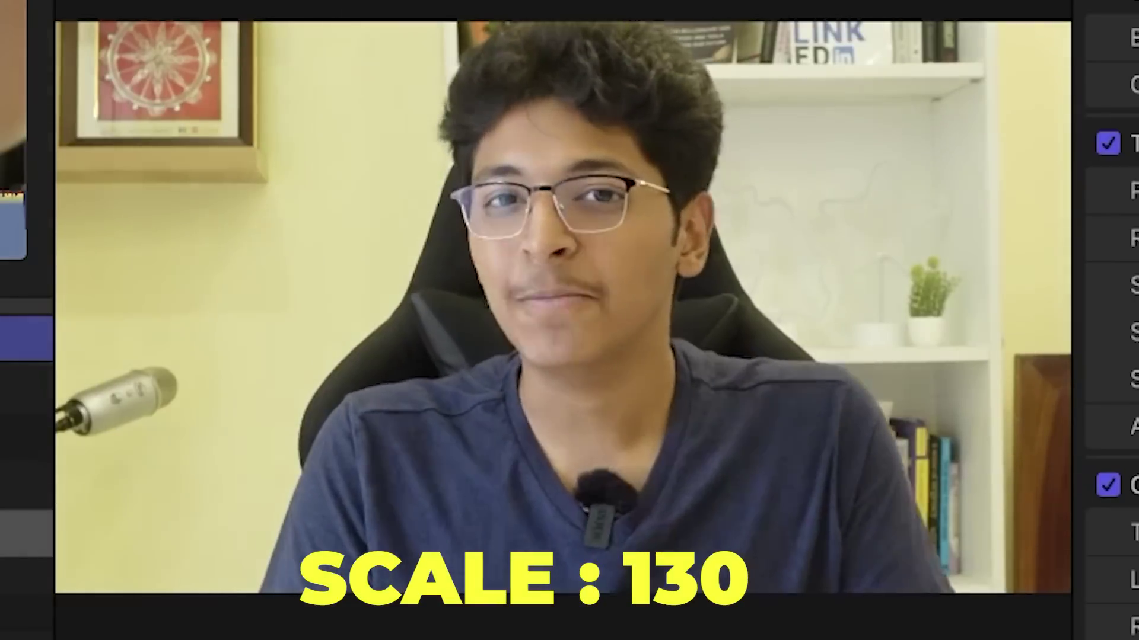
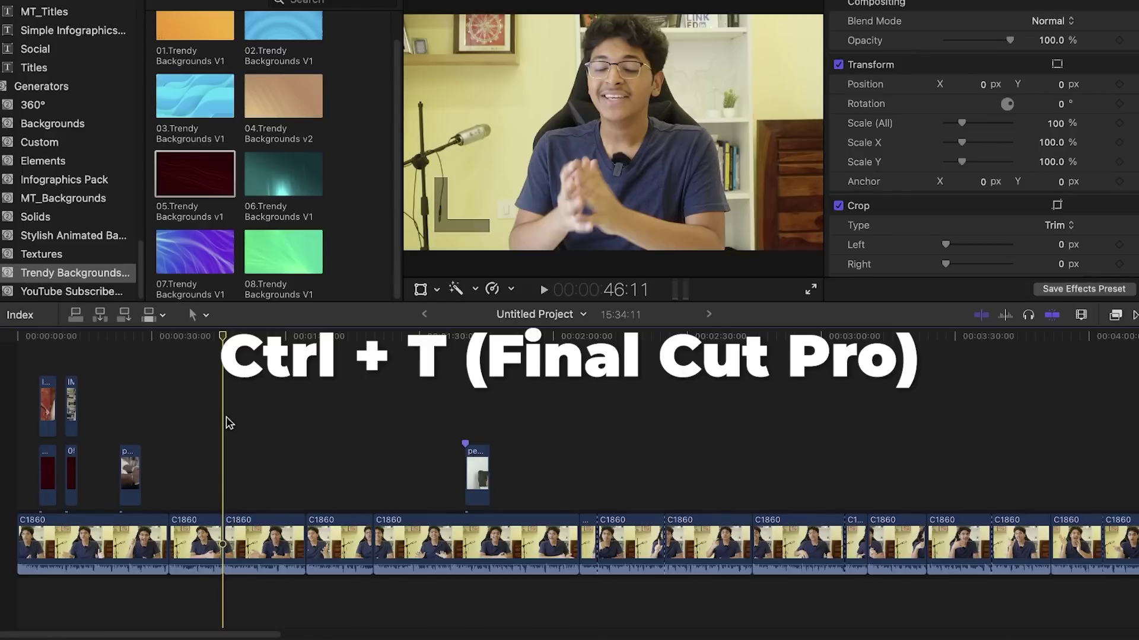
Step: Add a Basic Title above the C1860 clip at 00:00:46:11 with the text "5 Ways to Make Money"
key(ctrl+t)
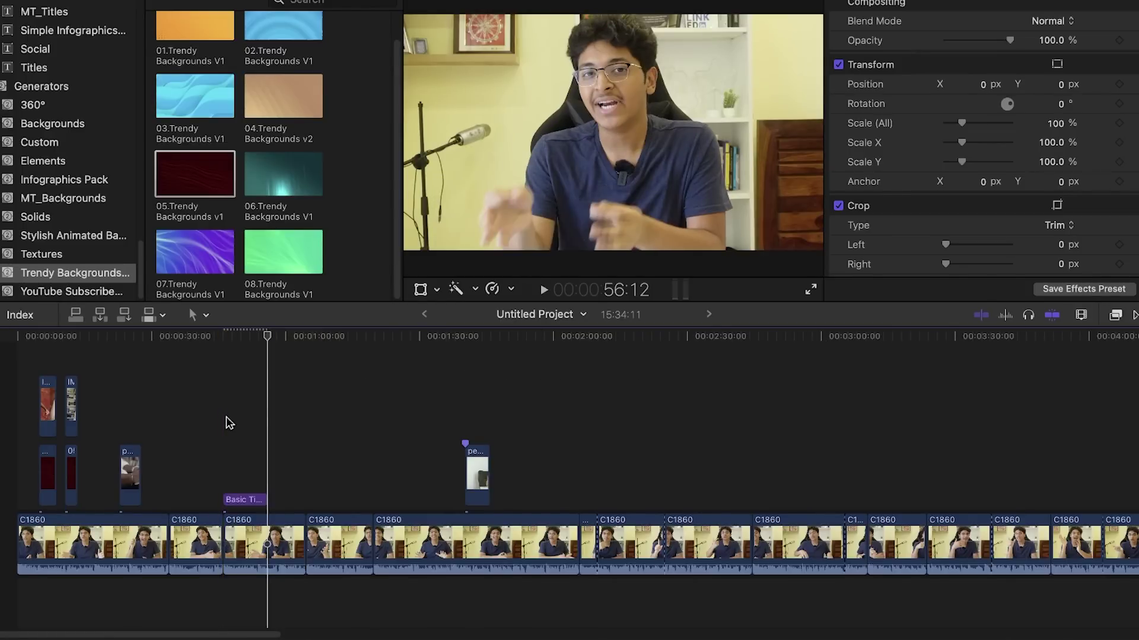
key(super+equal)
click(343, 501)
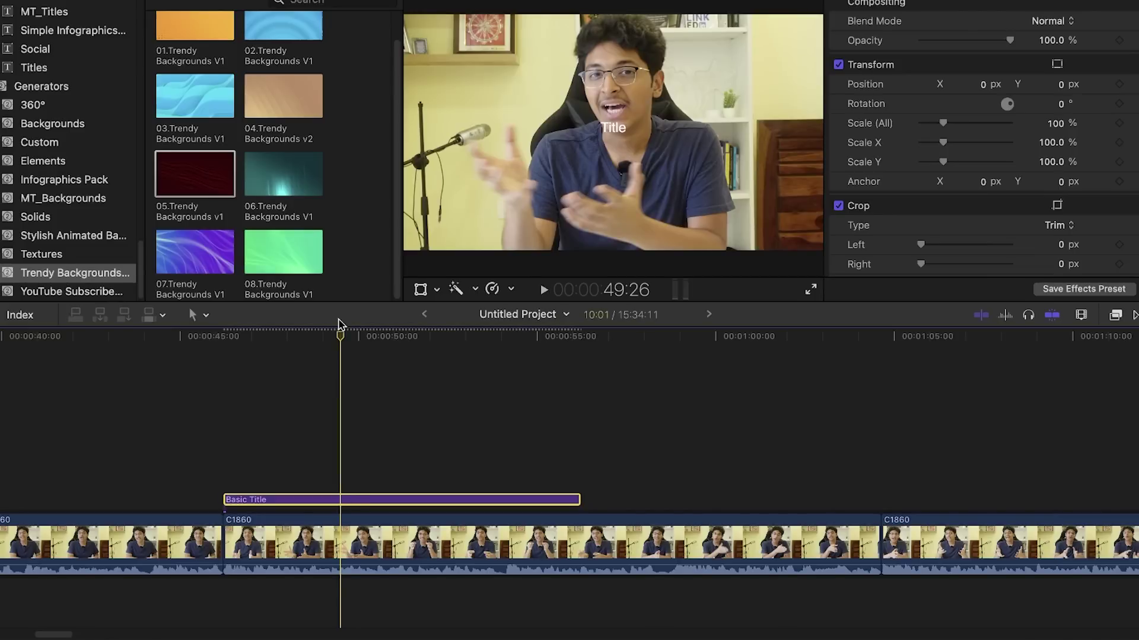
click(893, 17)
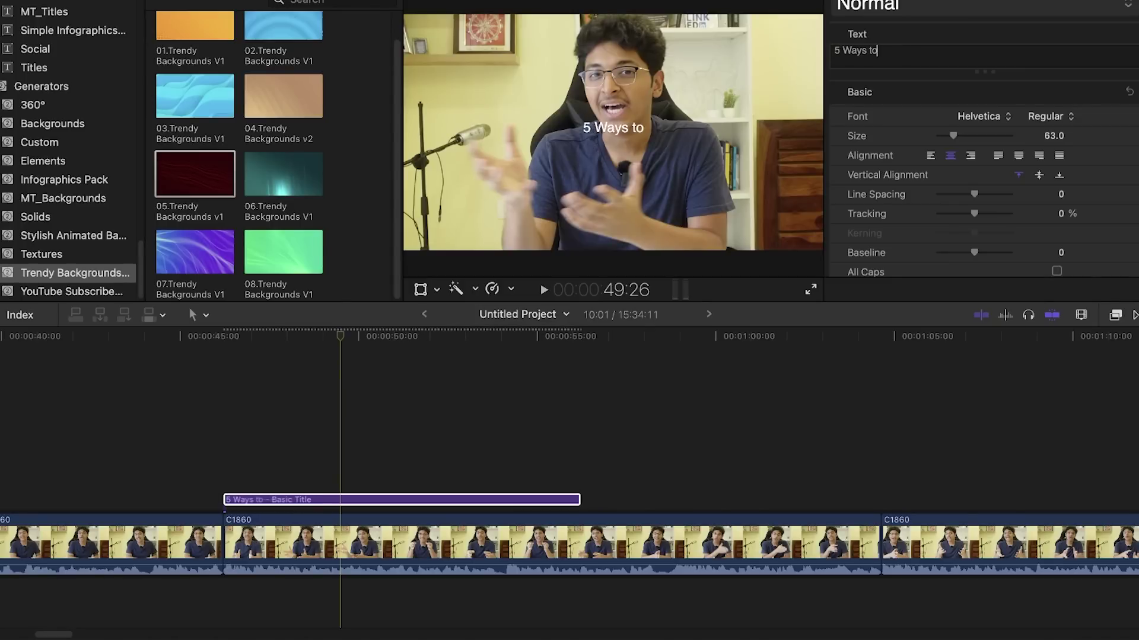
text(Make Money)
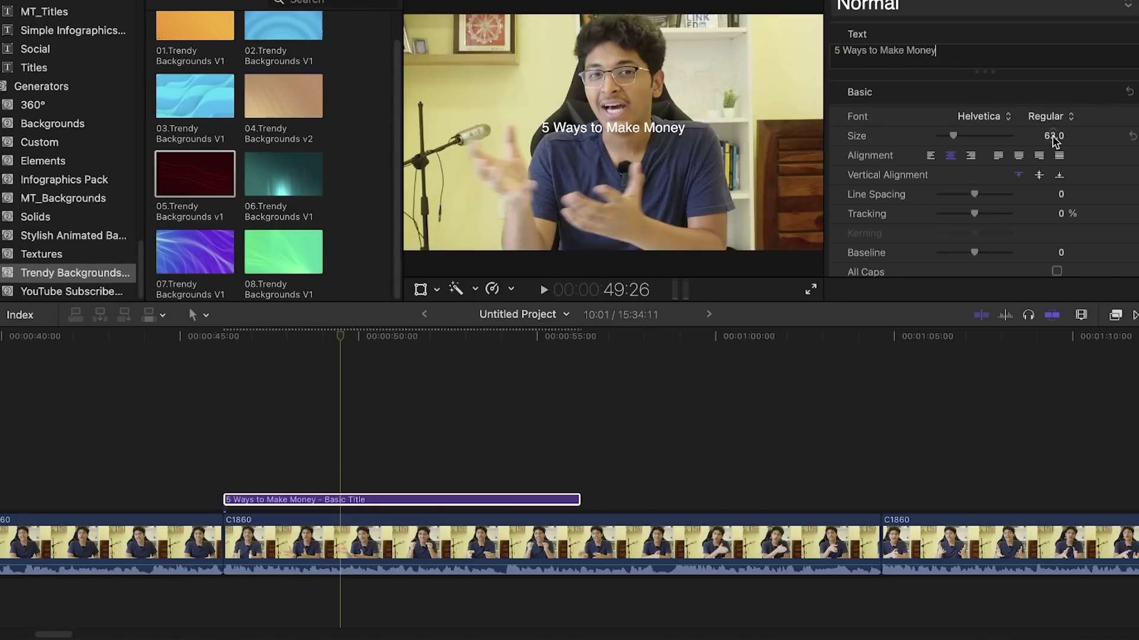
Step: Set the title's size to 130 and its font to Komika Axis Regular
drag(1053, 137, 1053, 138)
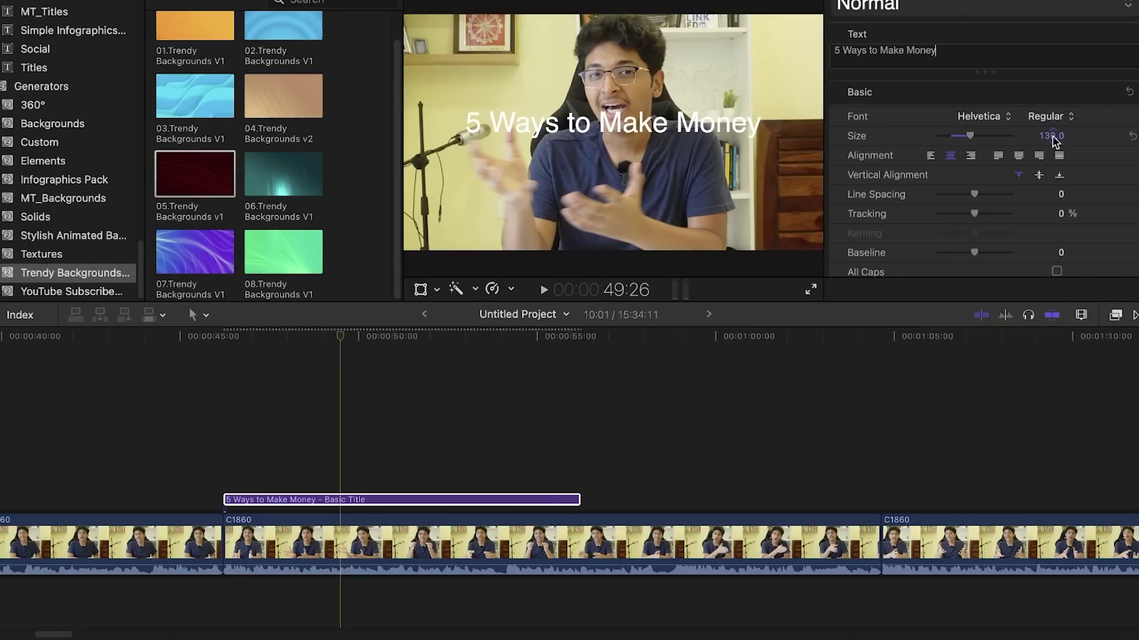
click(1008, 118)
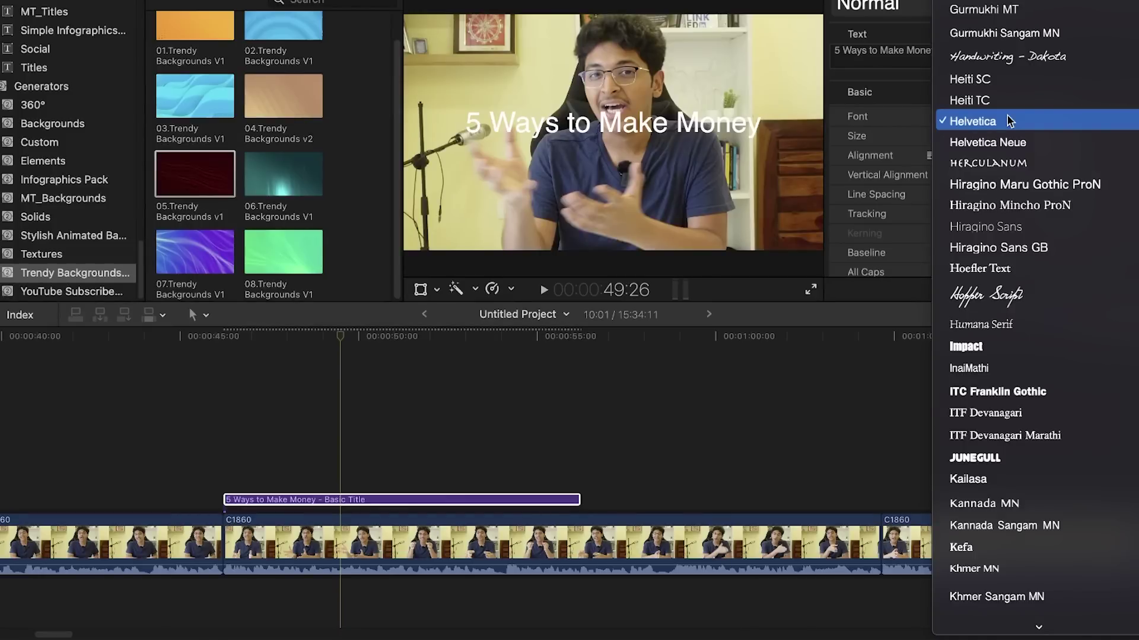
text(komika)
key(Return)
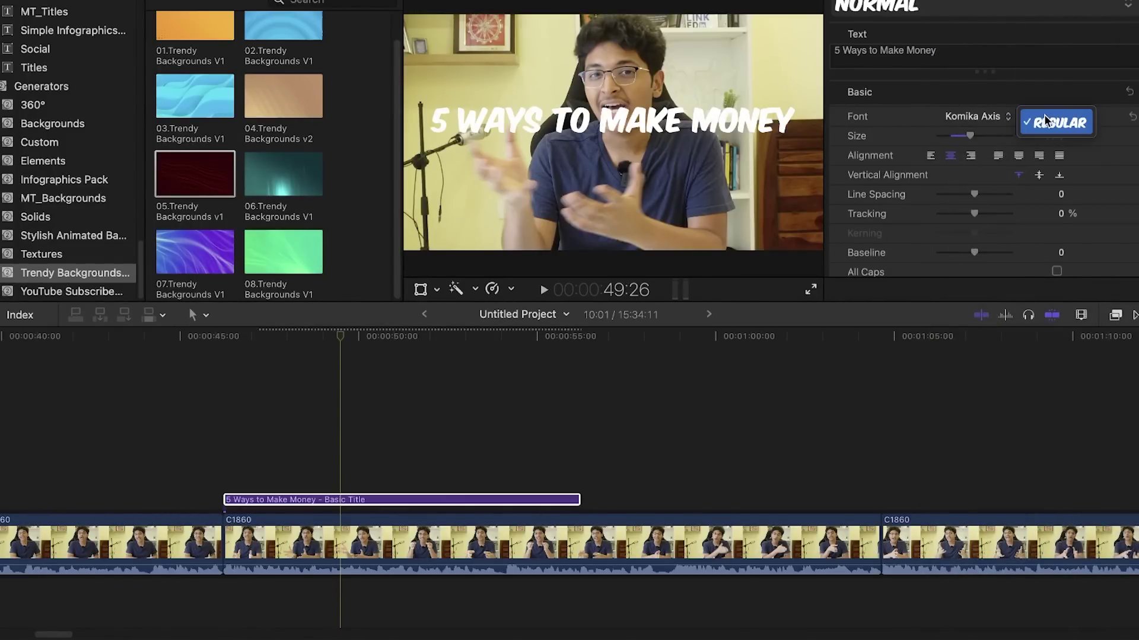
click(1047, 118)
Step: Try offsetting the title's X position to -88 px, and reset the position
scroll(905, 205, down, 5)
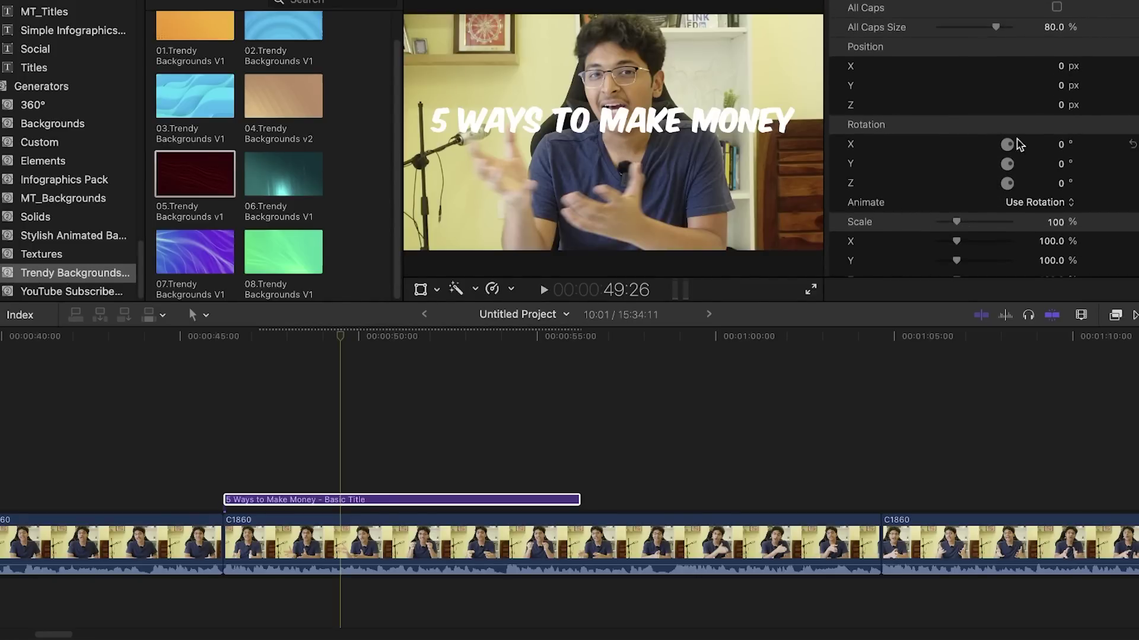
drag(1061, 153, 1135, 154)
click(1132, 145)
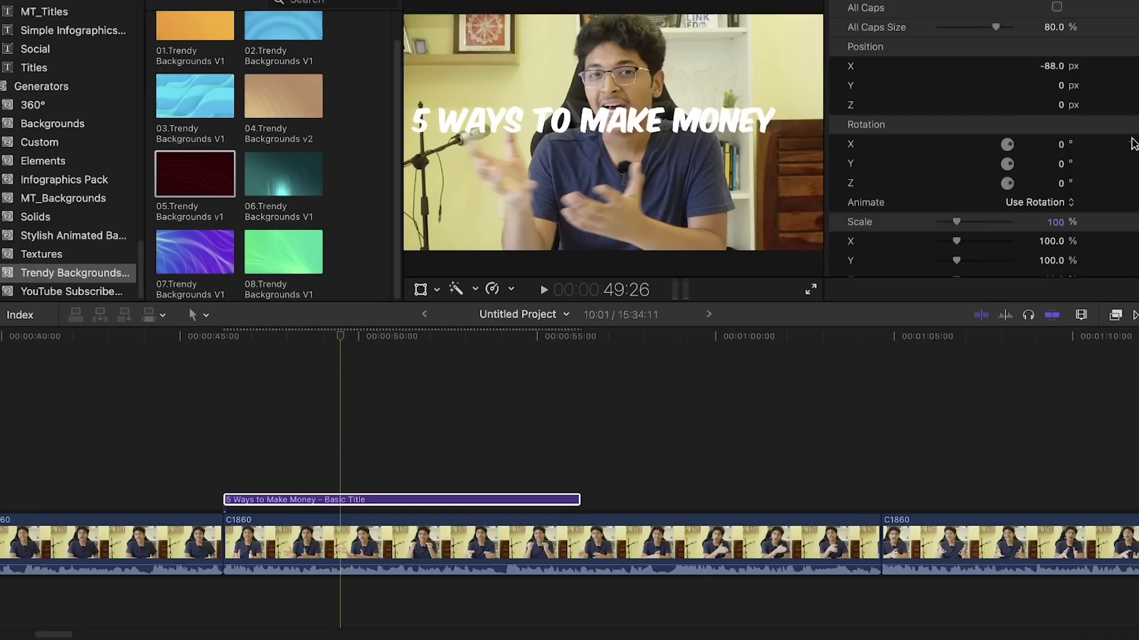
click(1131, 68)
Step: Try green and magenta as the title's face colour, and set it back to white
scroll(949, 178, down, 5)
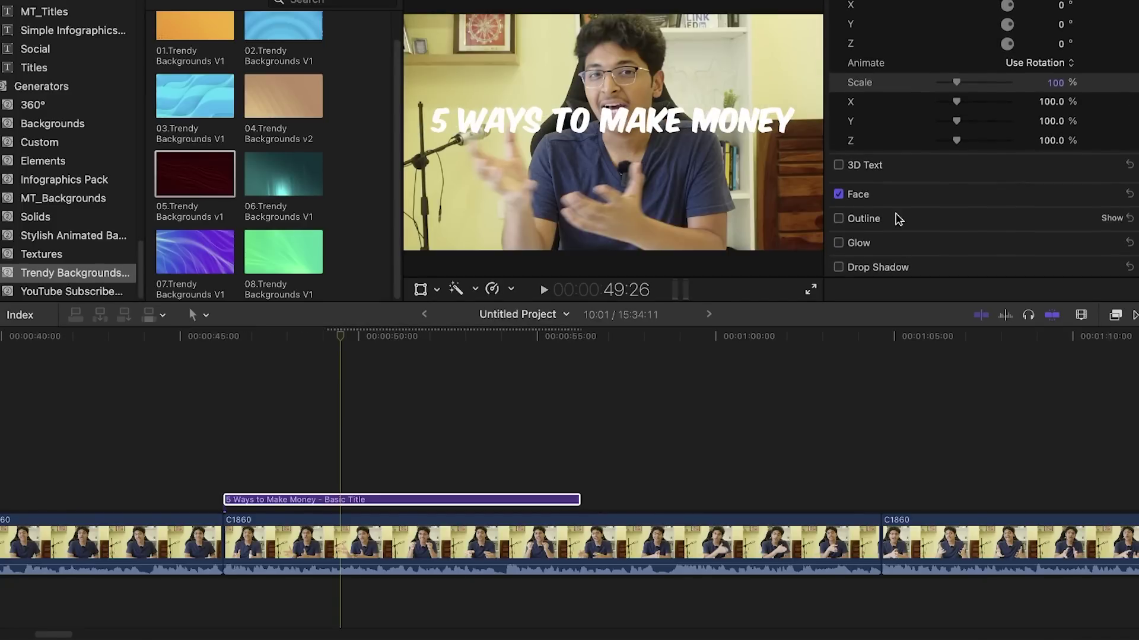
click(1112, 194)
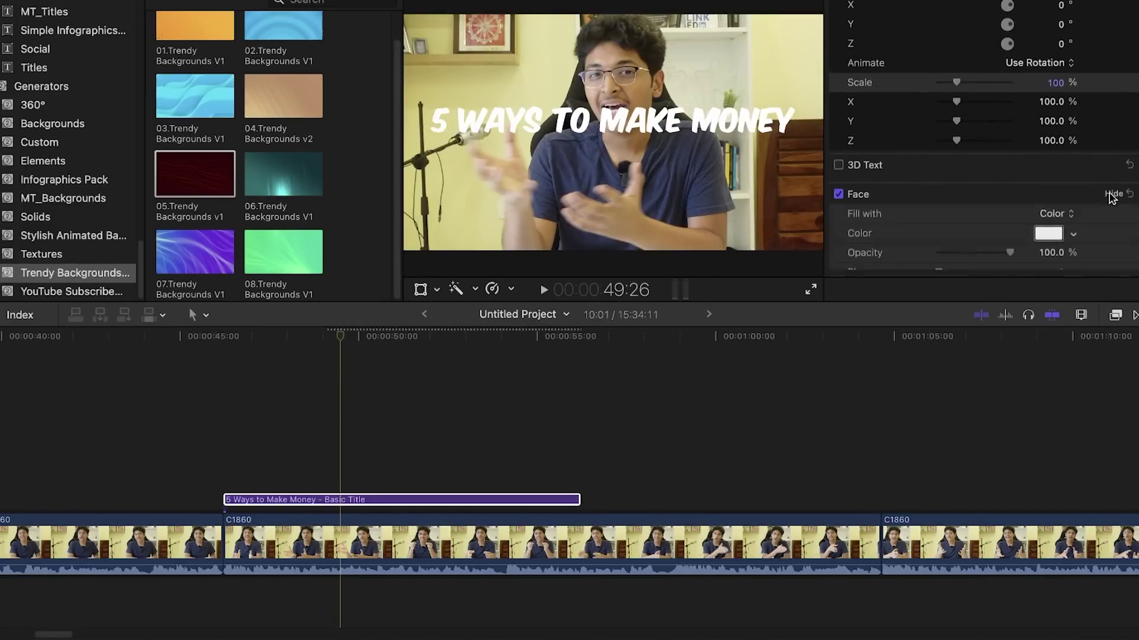
scroll(1055, 178, down, 2)
click(1047, 172)
click(77, 344)
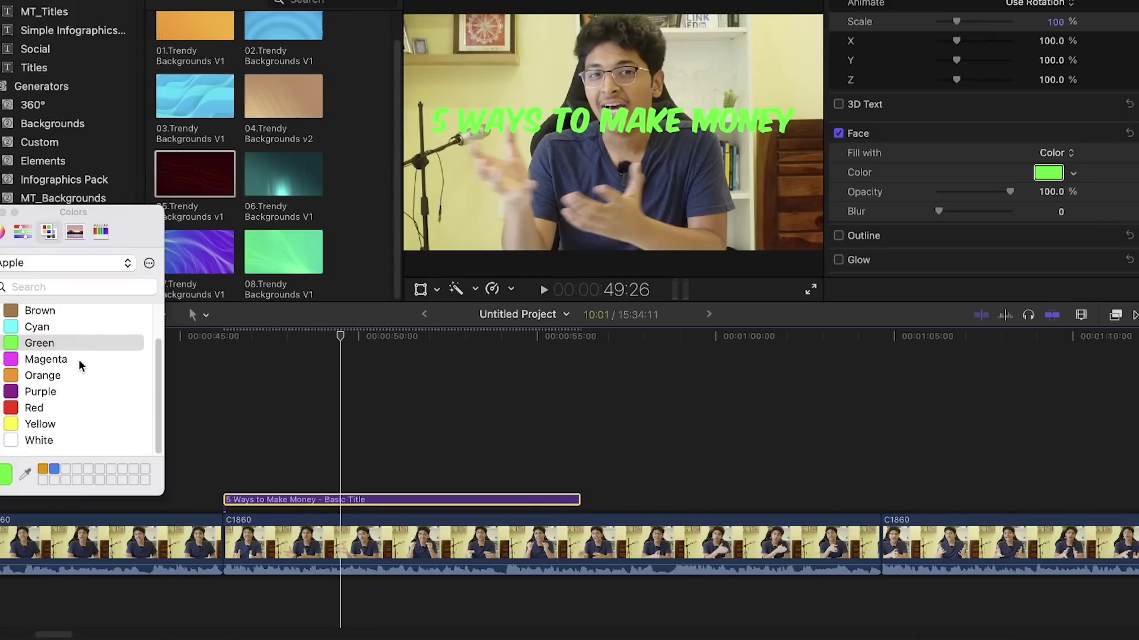
click(81, 360)
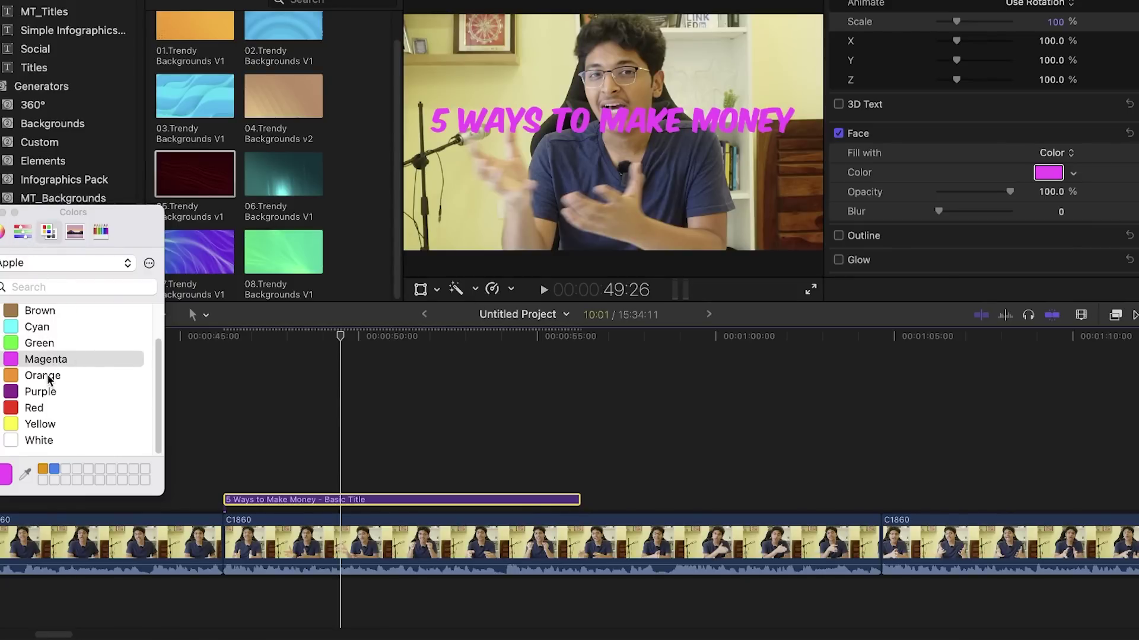
click(59, 443)
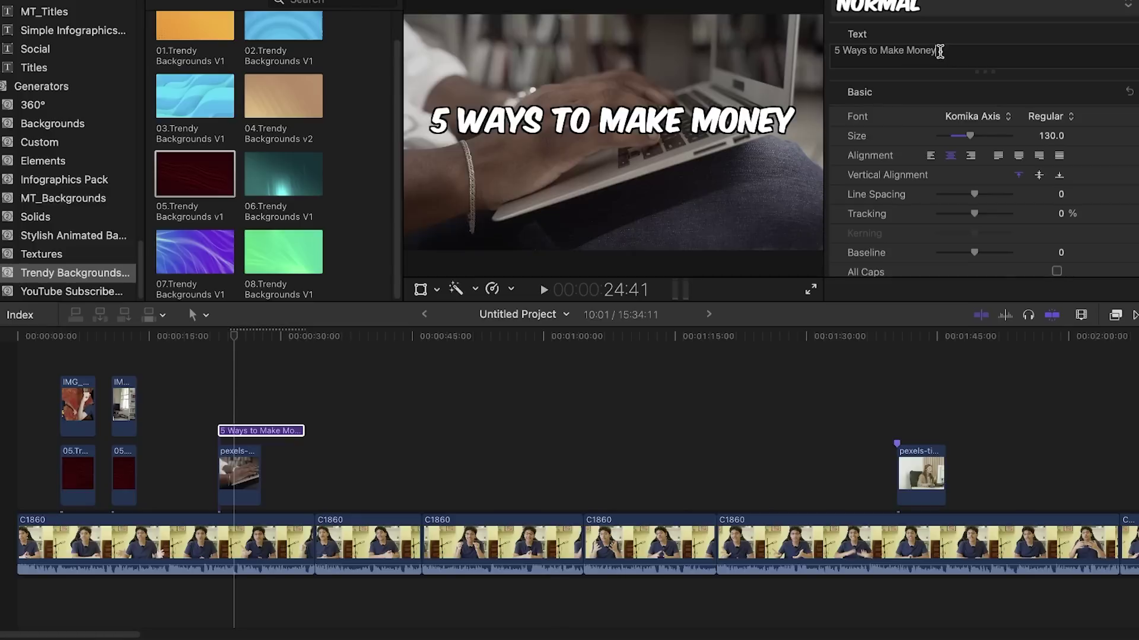
Step: Set the face colour of the words "Make Money" in the title to green
scroll(894, 166, down, 10)
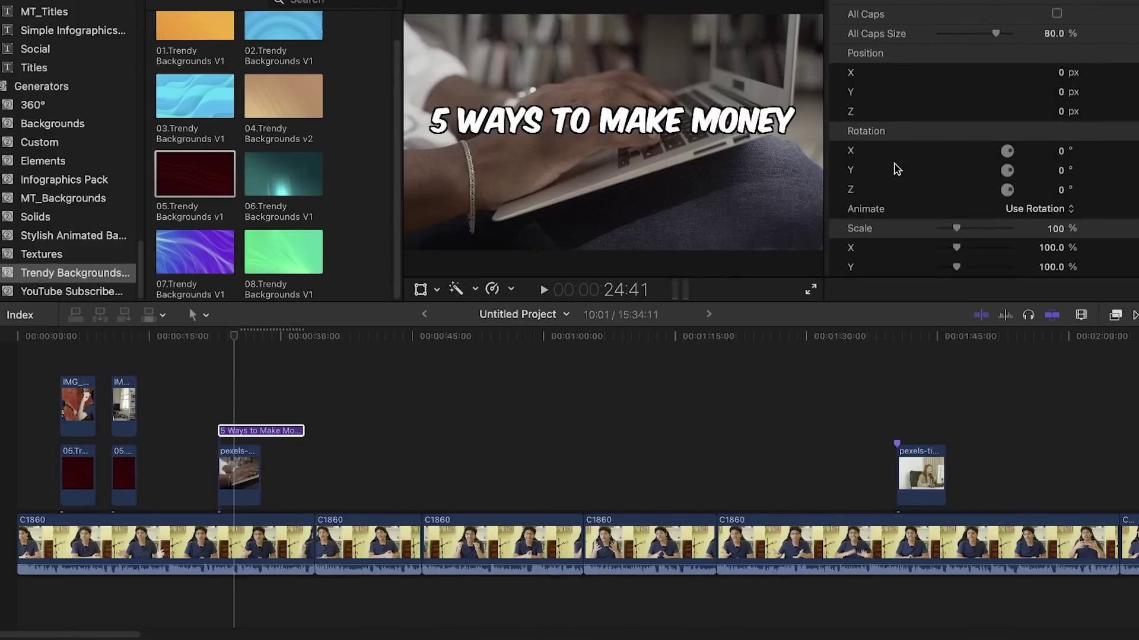
click(1111, 133)
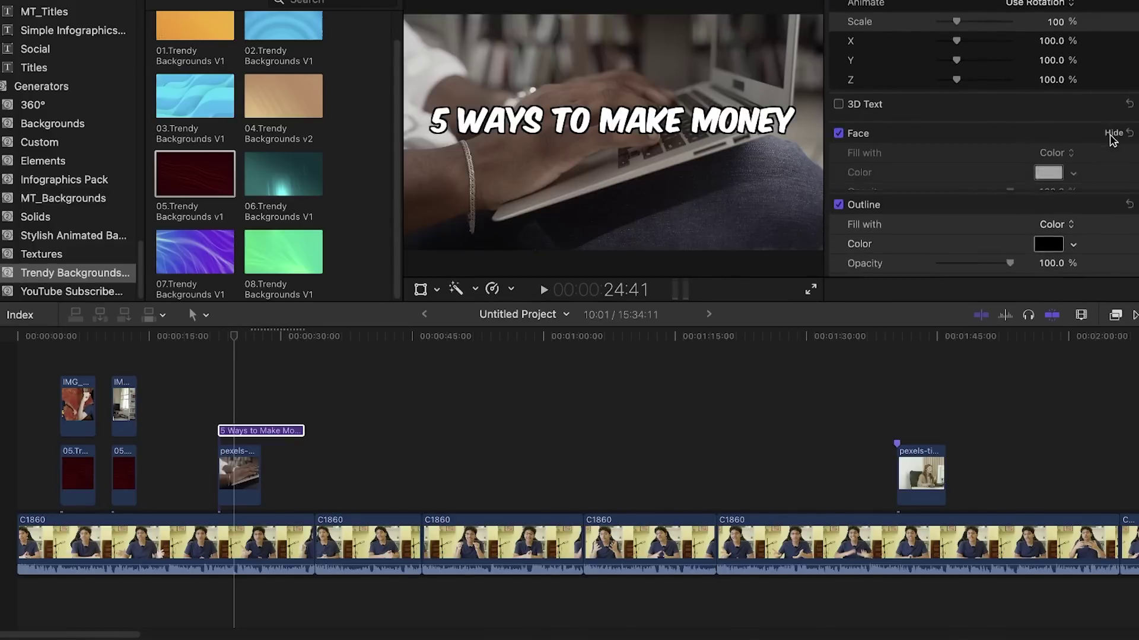
scroll(1108, 132, down, 3)
click(1048, 96)
click(61, 344)
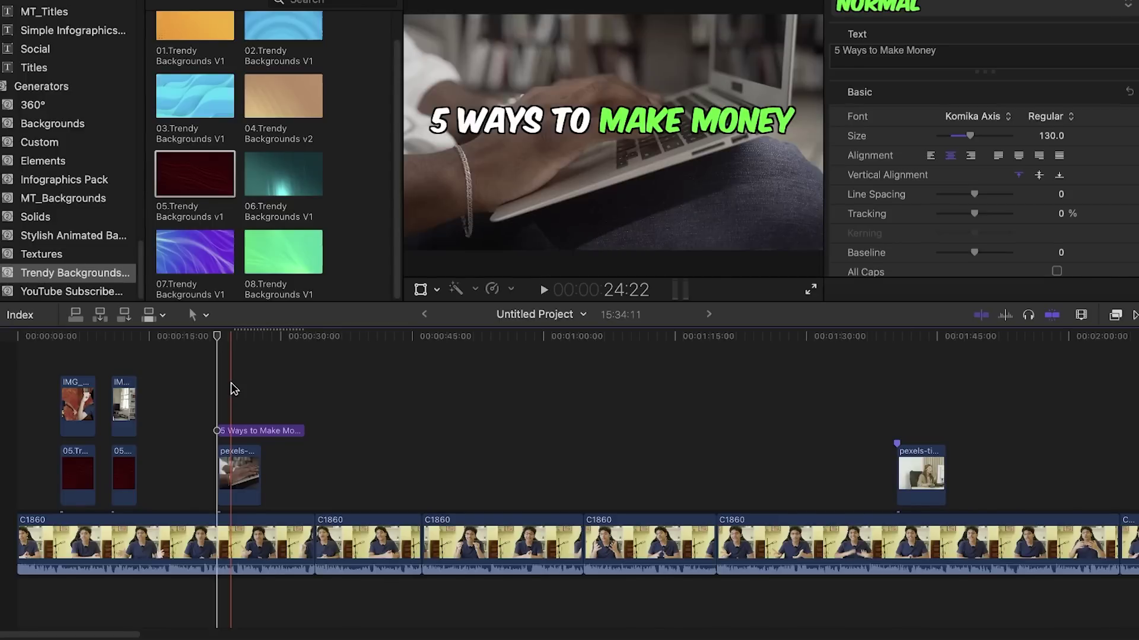
Step: Add the Slide transition from the Movements category to the start of the title and play it back
click(244, 429)
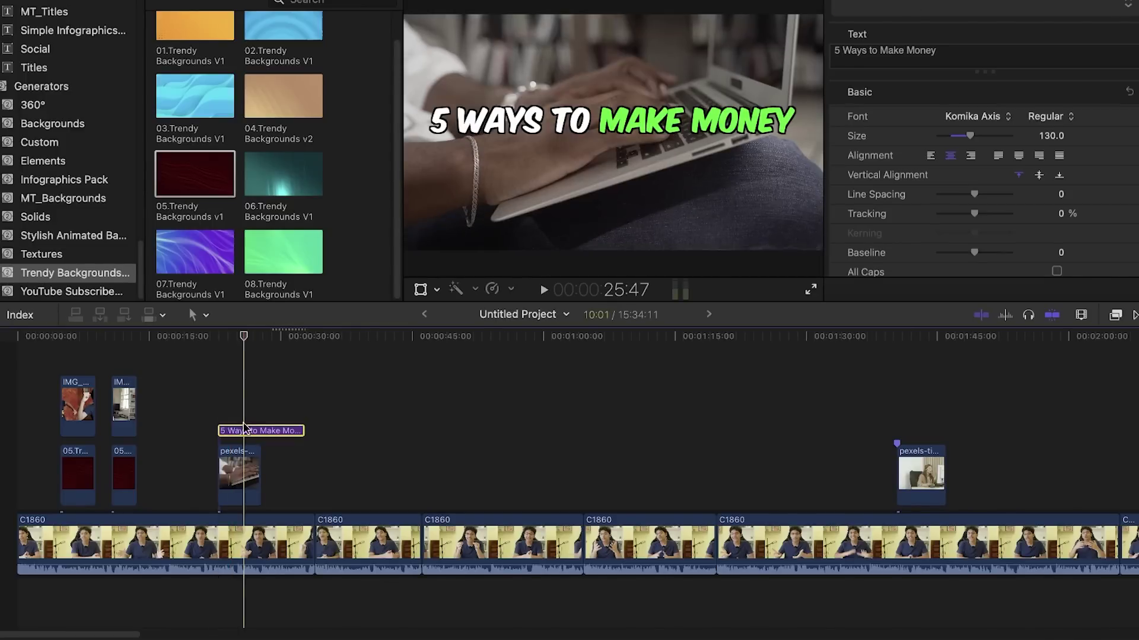
scroll(83, 119, up, 5)
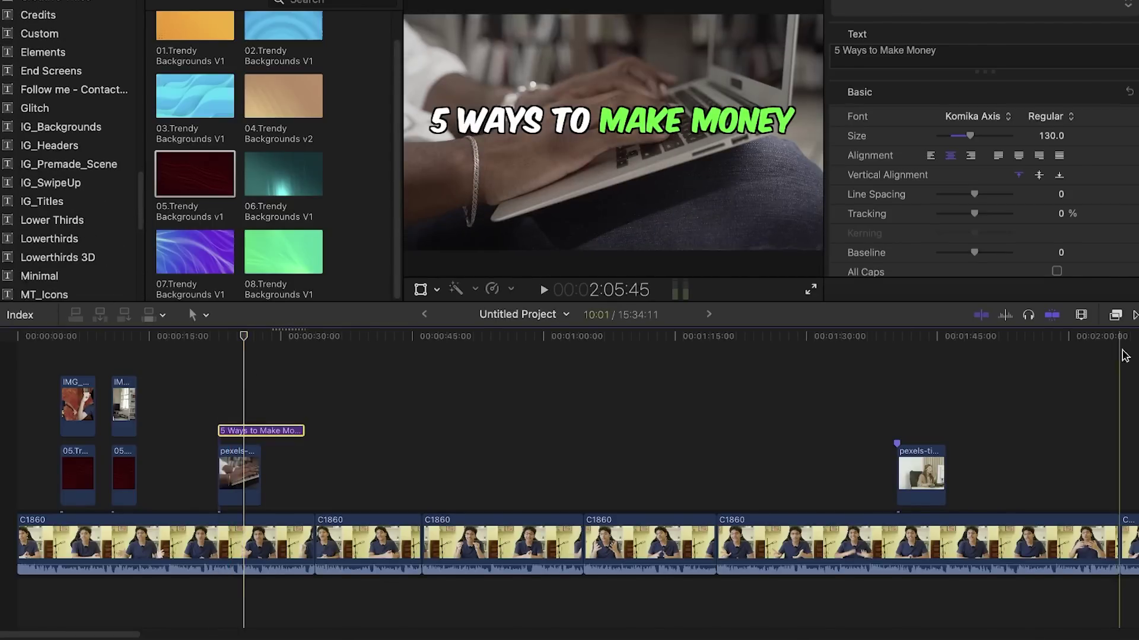
click(1134, 316)
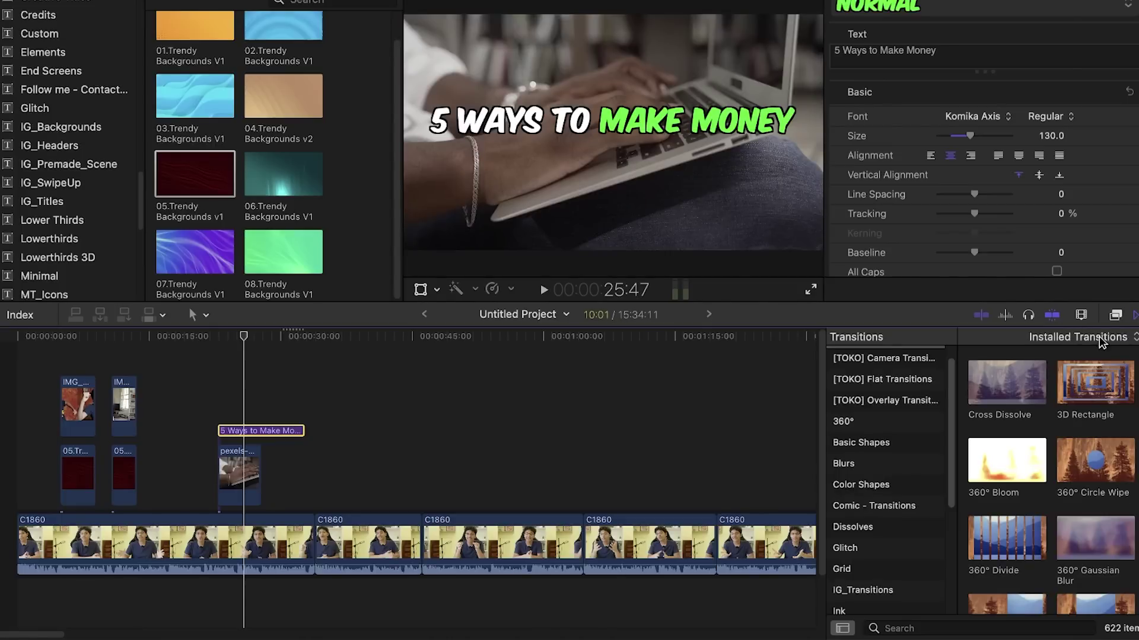
scroll(887, 405, down, 6)
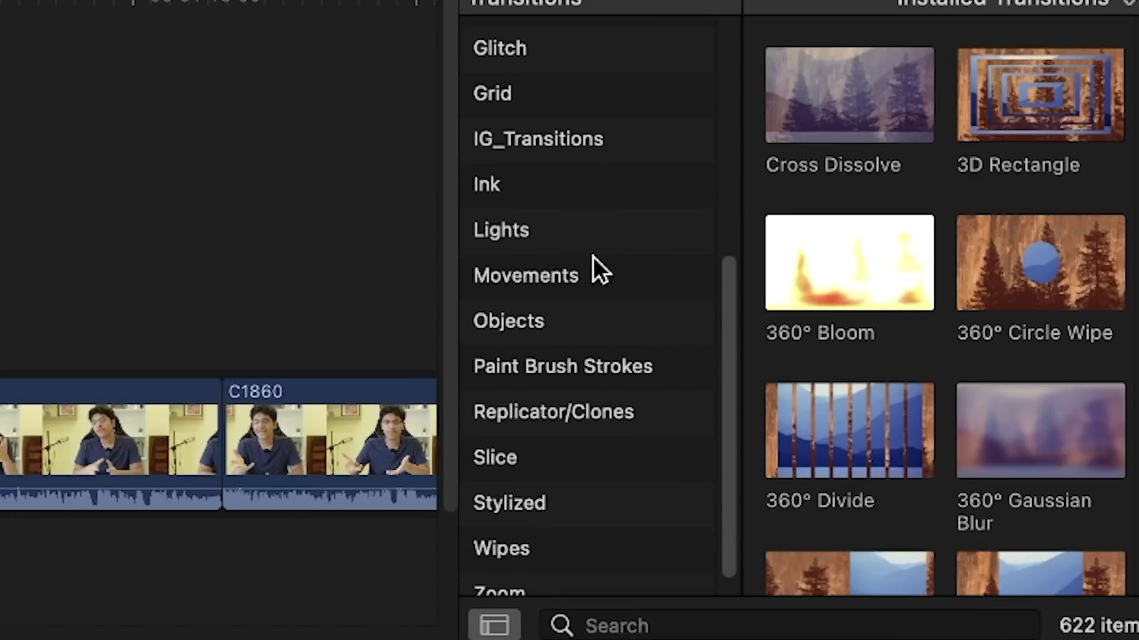
click(891, 466)
click(137, 336)
key(space)
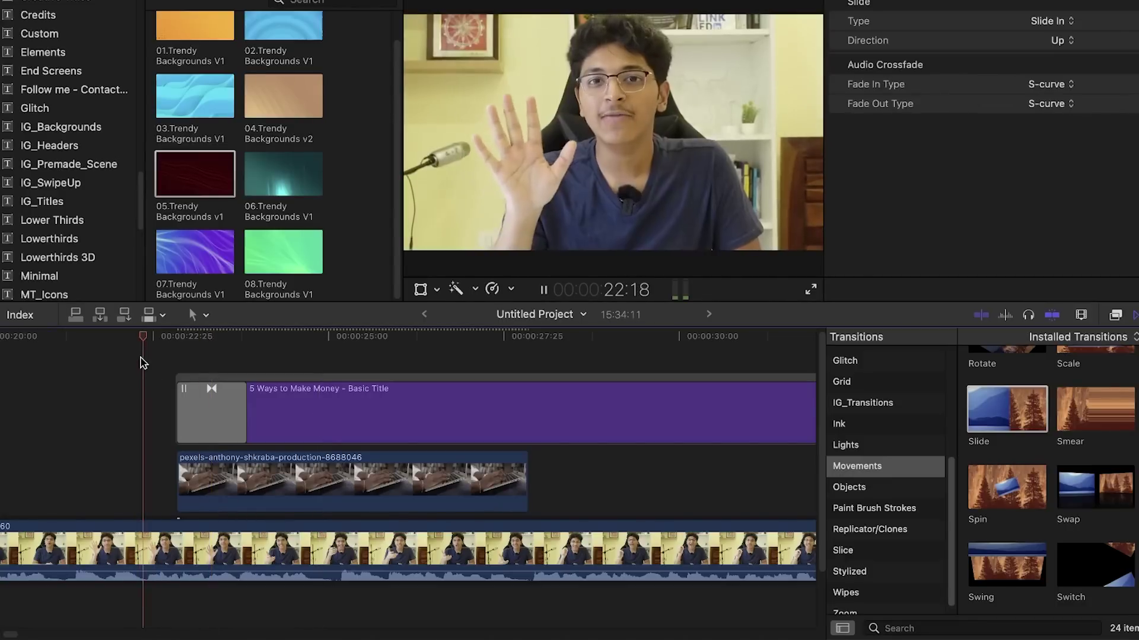
Step: Shorten the Slide transition at the title's start to a small fraction of its length and preview the faster entrance
key(space)
click(243, 401)
drag(243, 401, 188, 402)
key(shift+slash)
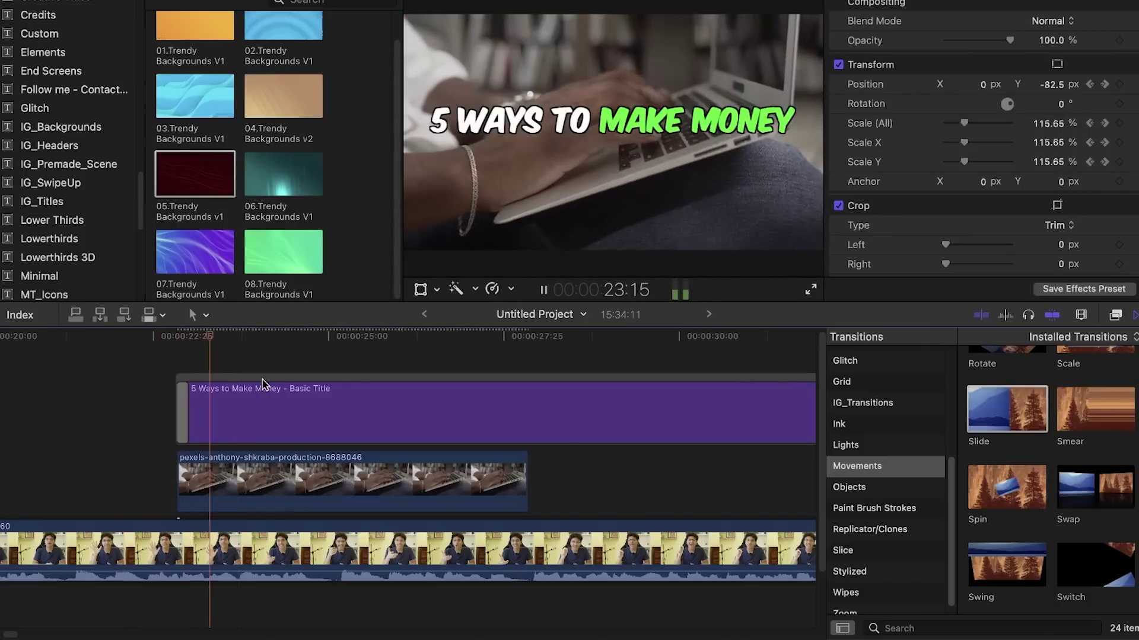
key(super+minus)
key(super+minus)
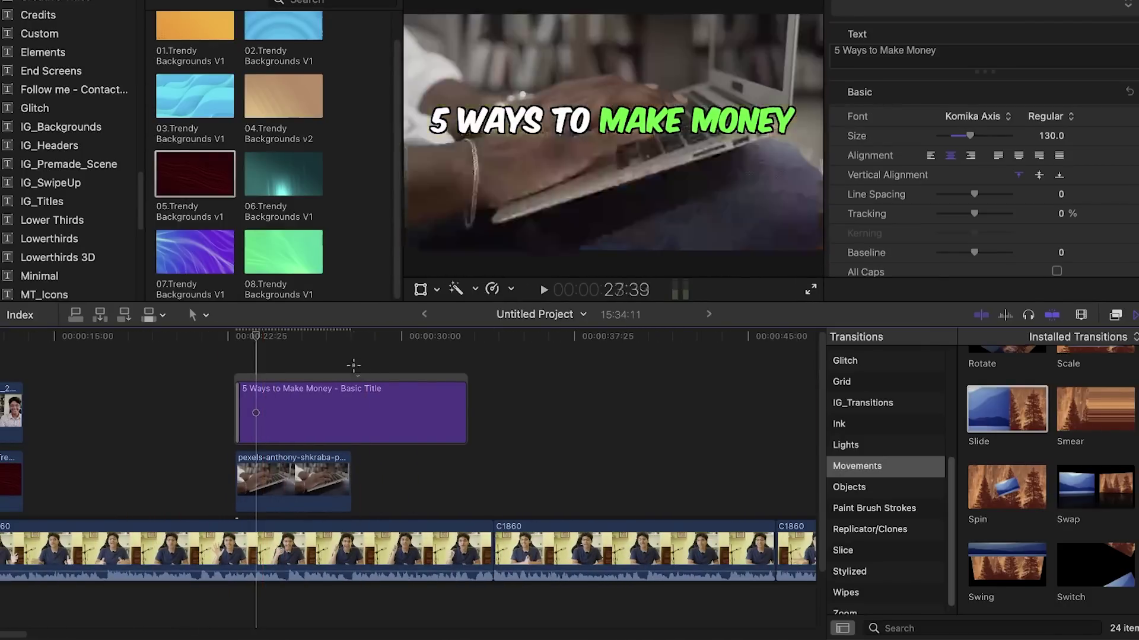
click(352, 365)
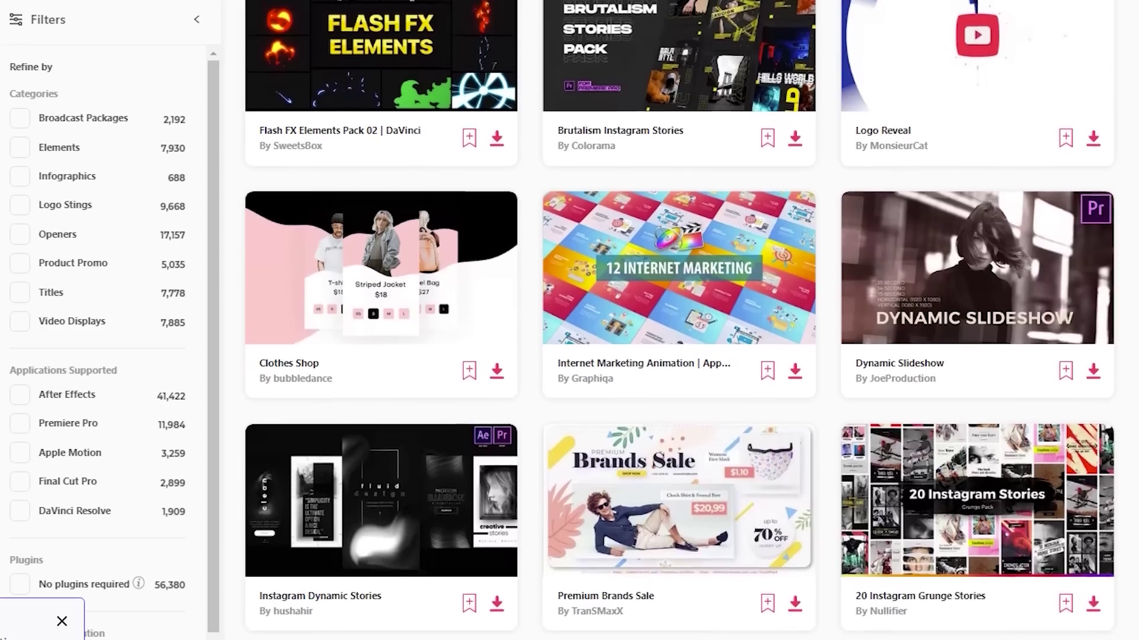
Step: Switch to the stock template website and browse its video template listings
scroll(680, 319, down, 3)
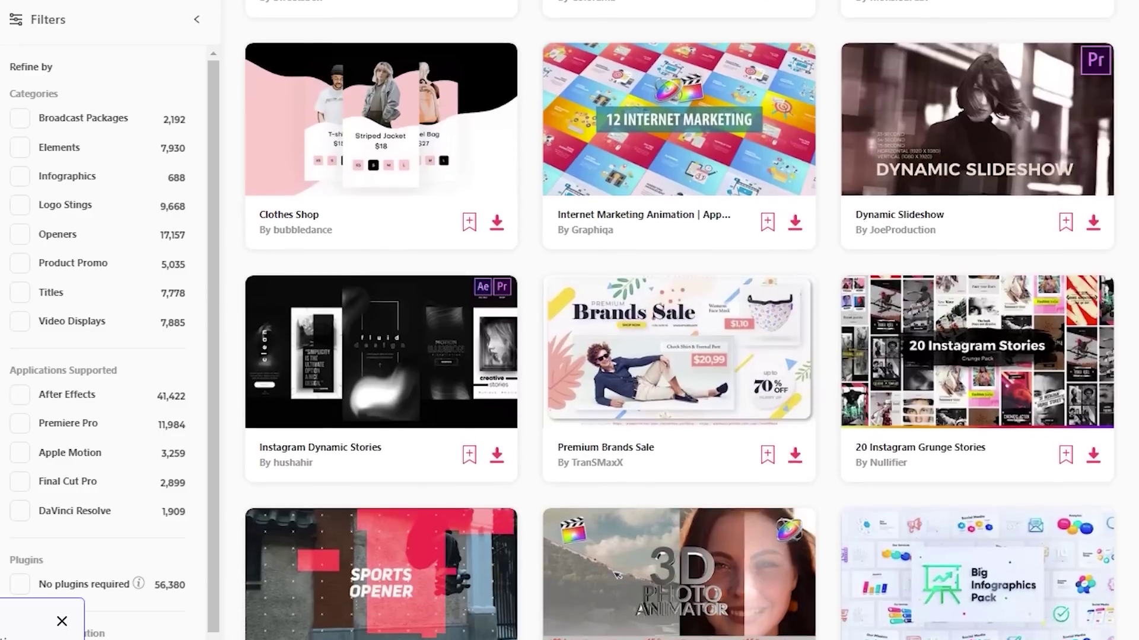
scroll(680, 319, down, 3)
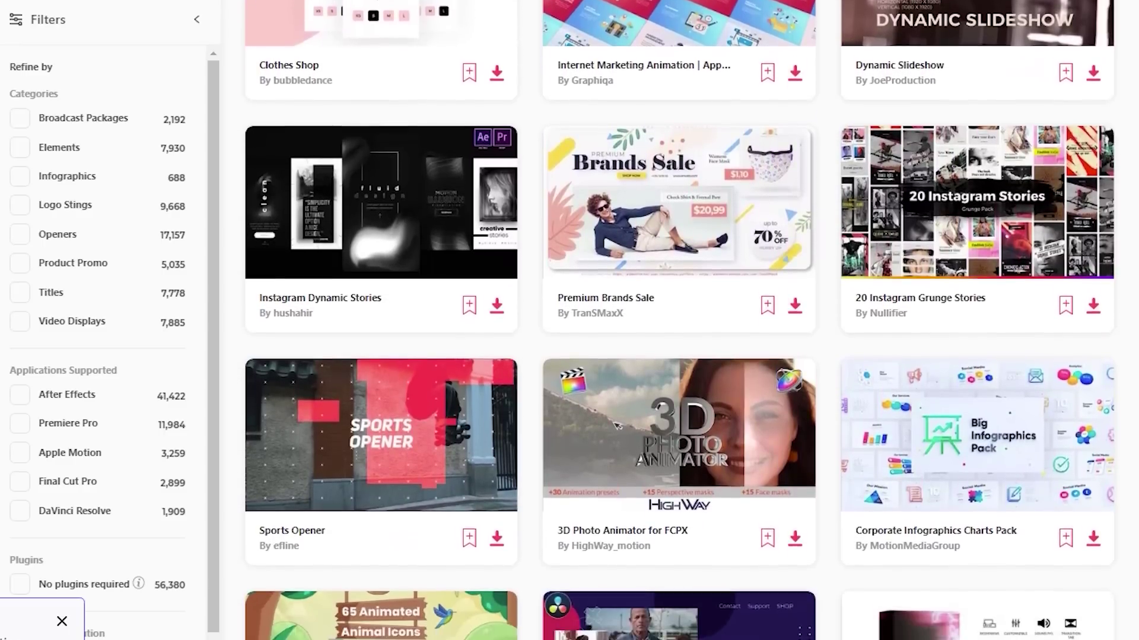
Step: Switch to Final Cut Pro and add the Social Media 25 title from [TOKO] Social Media above the footage at about 1:02
scroll(616, 425, down, 1)
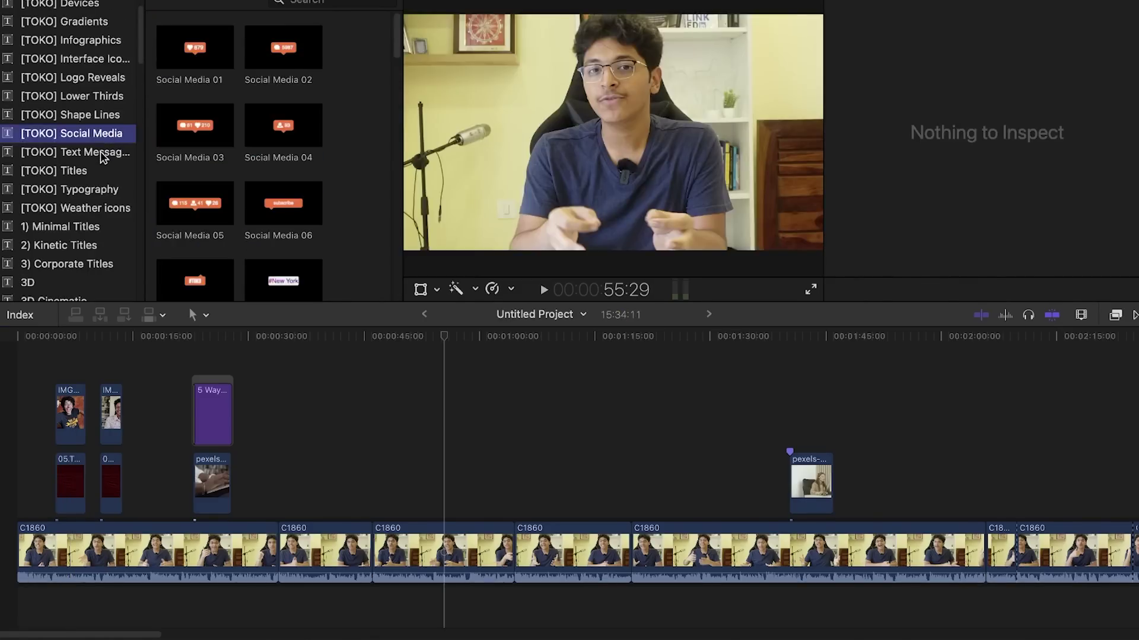
click(101, 154)
click(101, 133)
scroll(247, 146, down, 5)
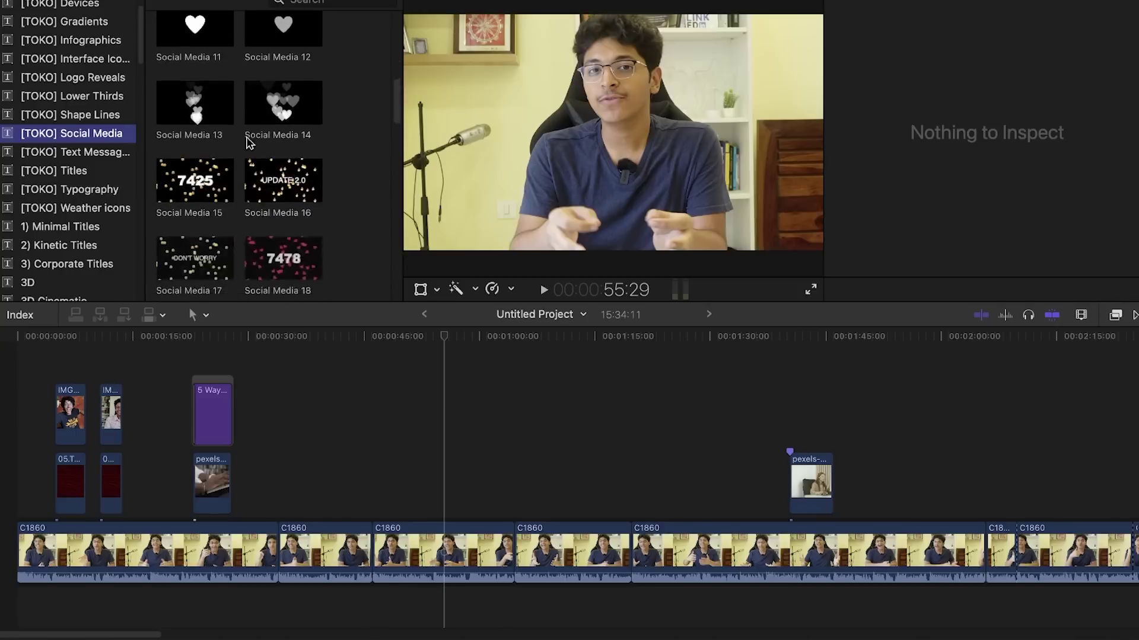
scroll(249, 143, down, 8)
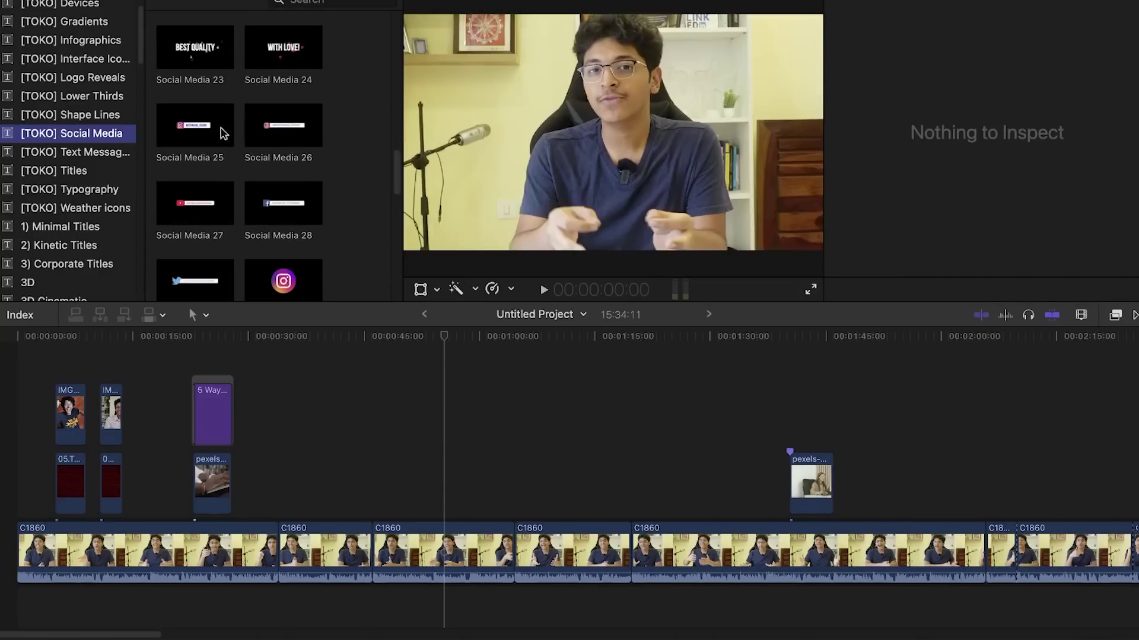
click(223, 133)
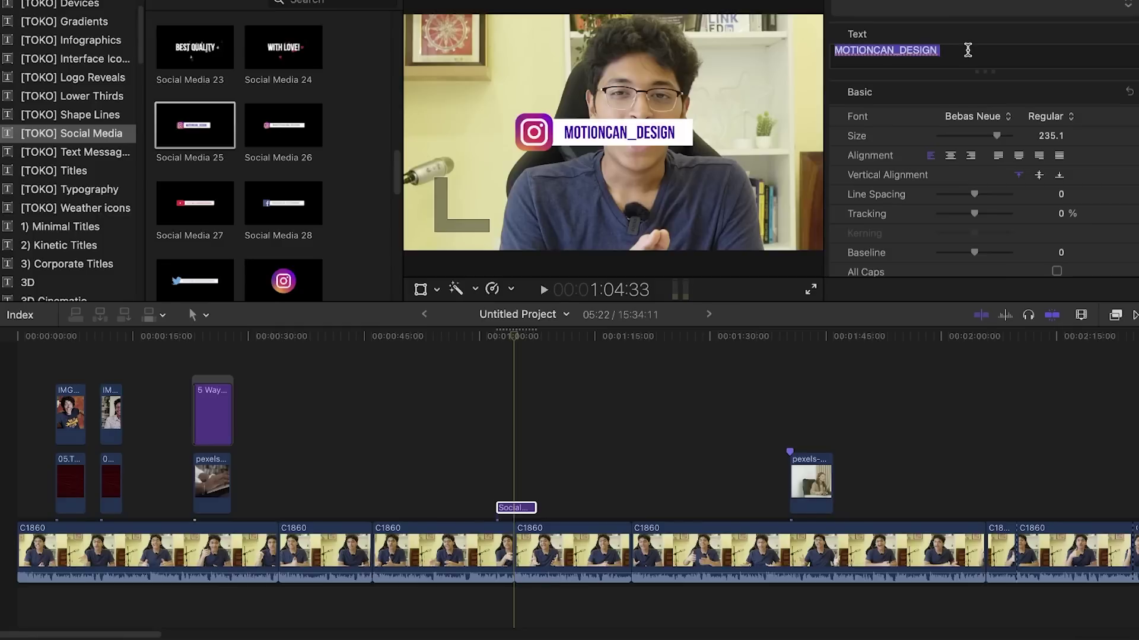
Step: Set the Social Media 25 title's text to the creator's Instagram handle, scale it to 60% and position it at X 754, Y 469 px
text(@i)
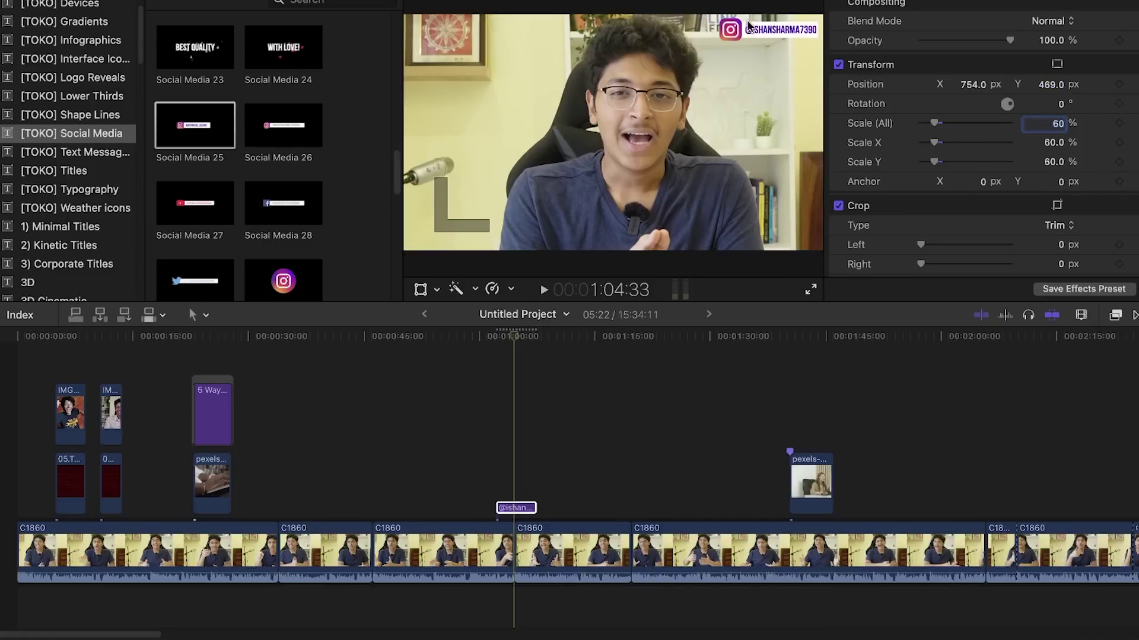
click(496, 461)
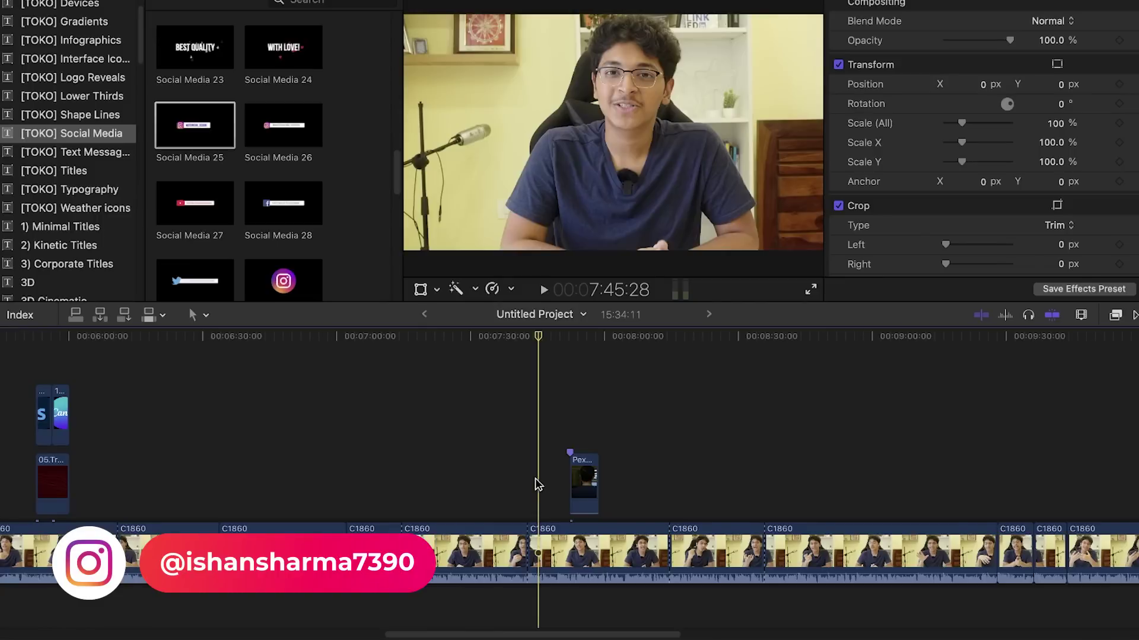
Step: Add the YouTube Subscribe generator Subscribe 04 at about 7:42, scaled to 60% with its Y position at -399.6 px
click(527, 482)
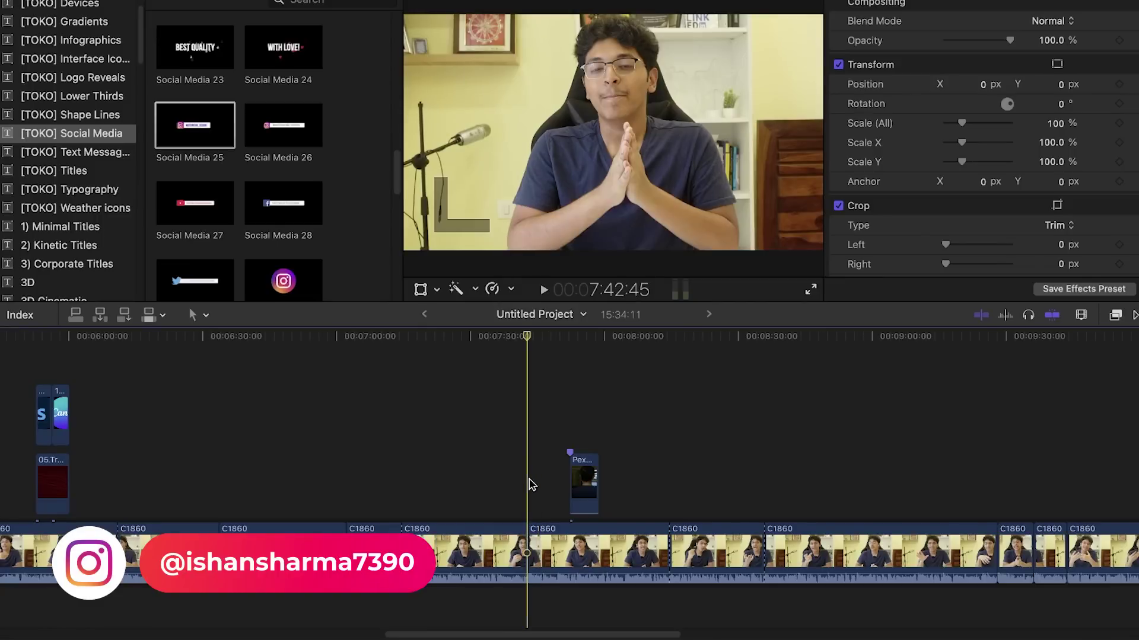
scroll(102, 178, down, 10)
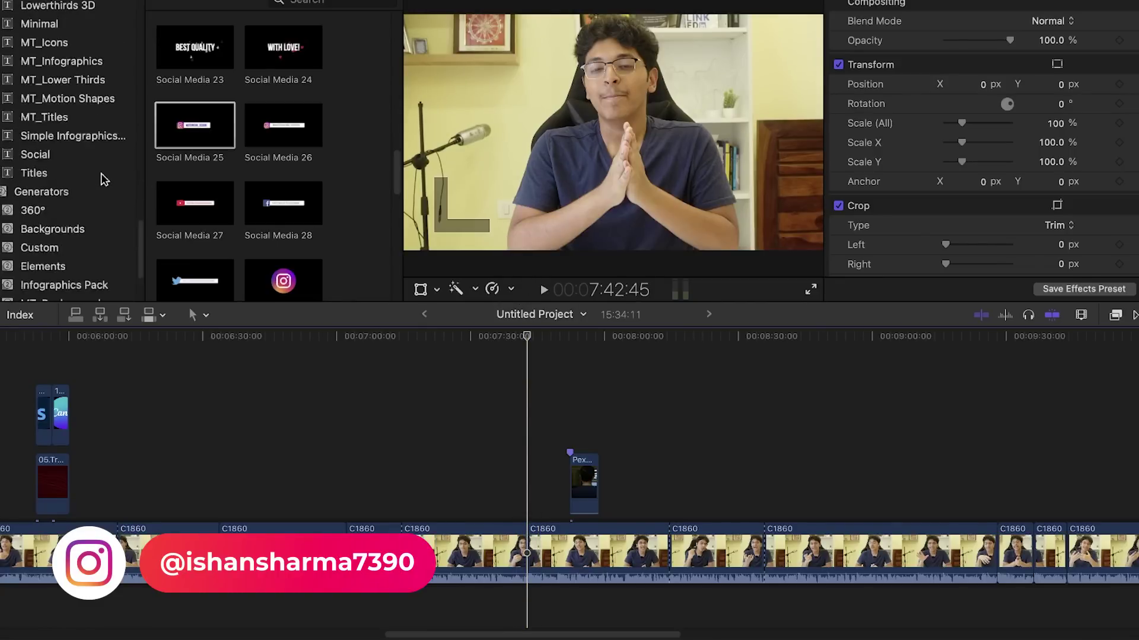
click(65, 274)
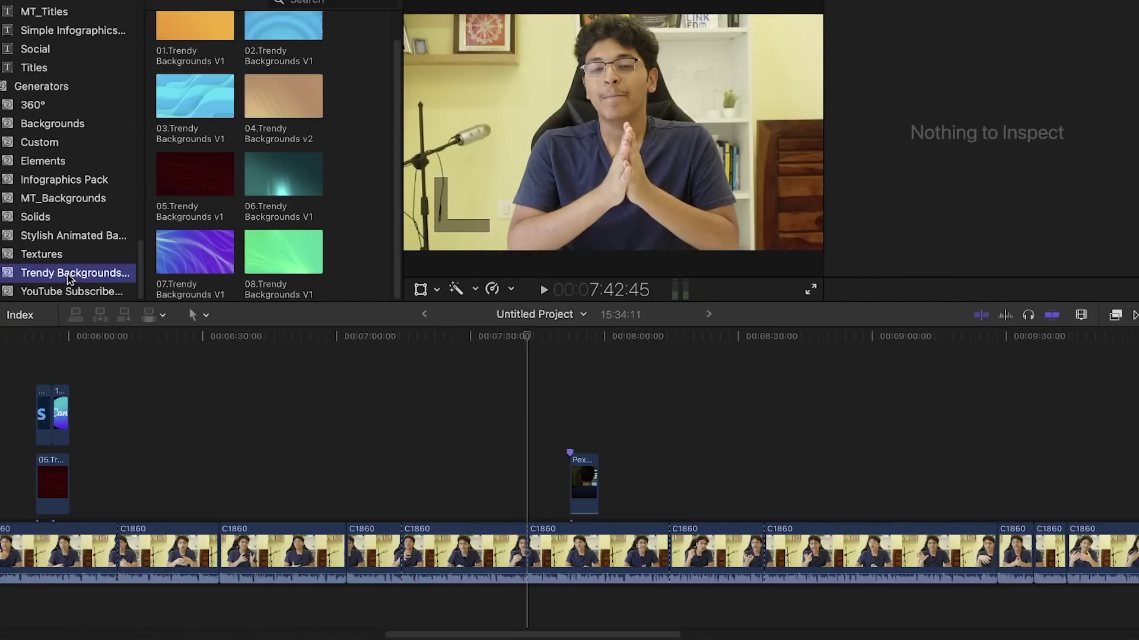
click(72, 290)
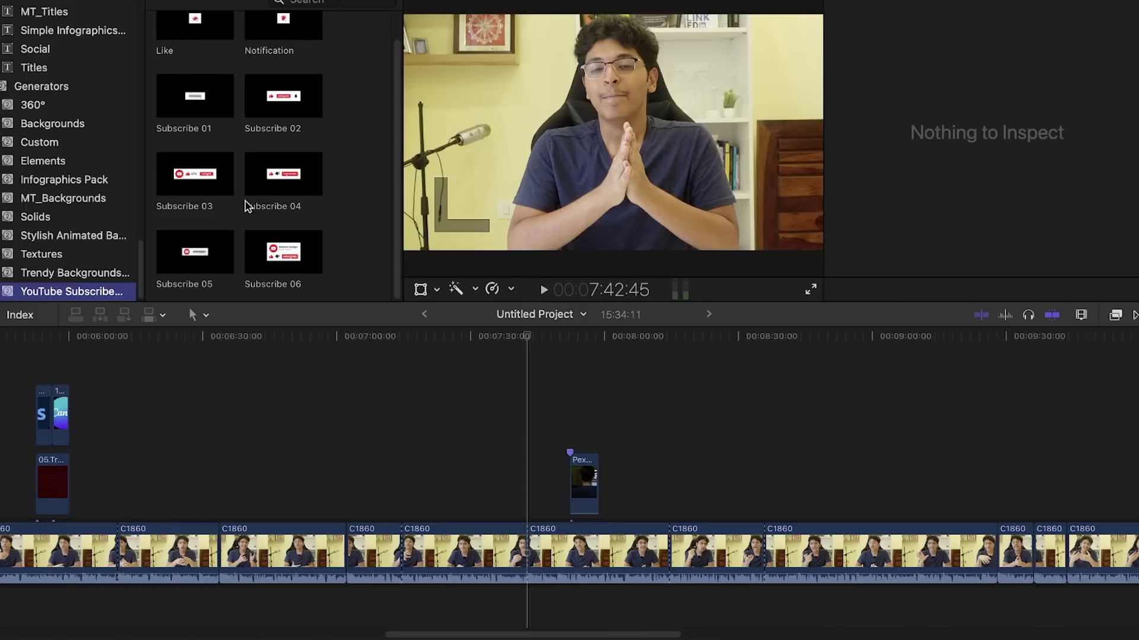
drag(263, 180, 532, 403)
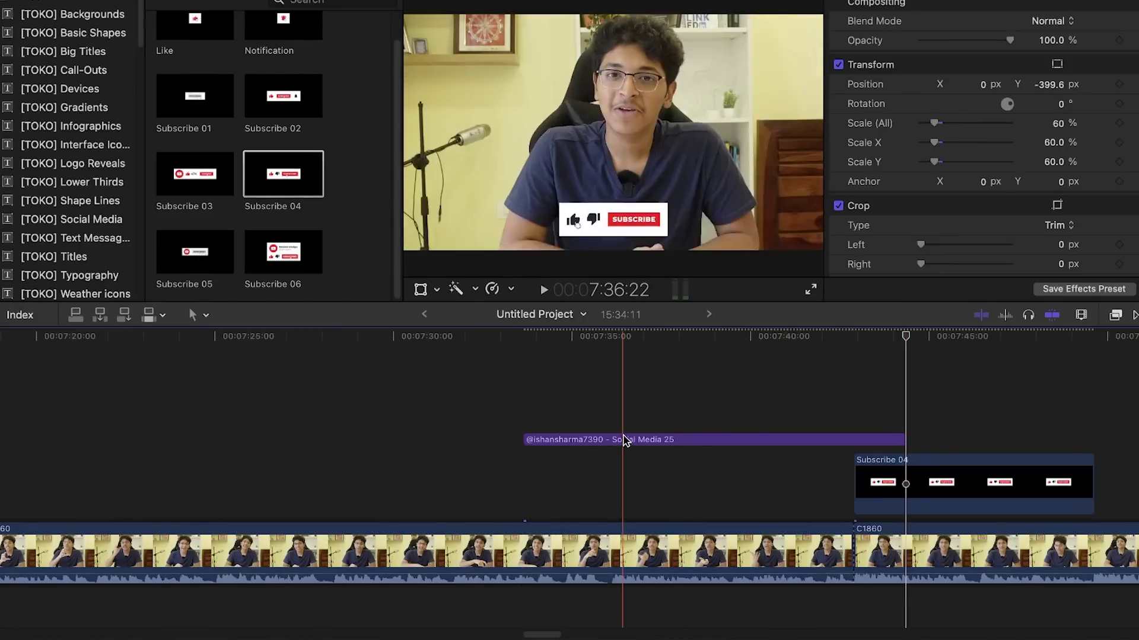
Step: Move the Instagram handle title slightly earlier on the timeline, ahead of the Subscribe 04 clip
drag(620, 440, 580, 441)
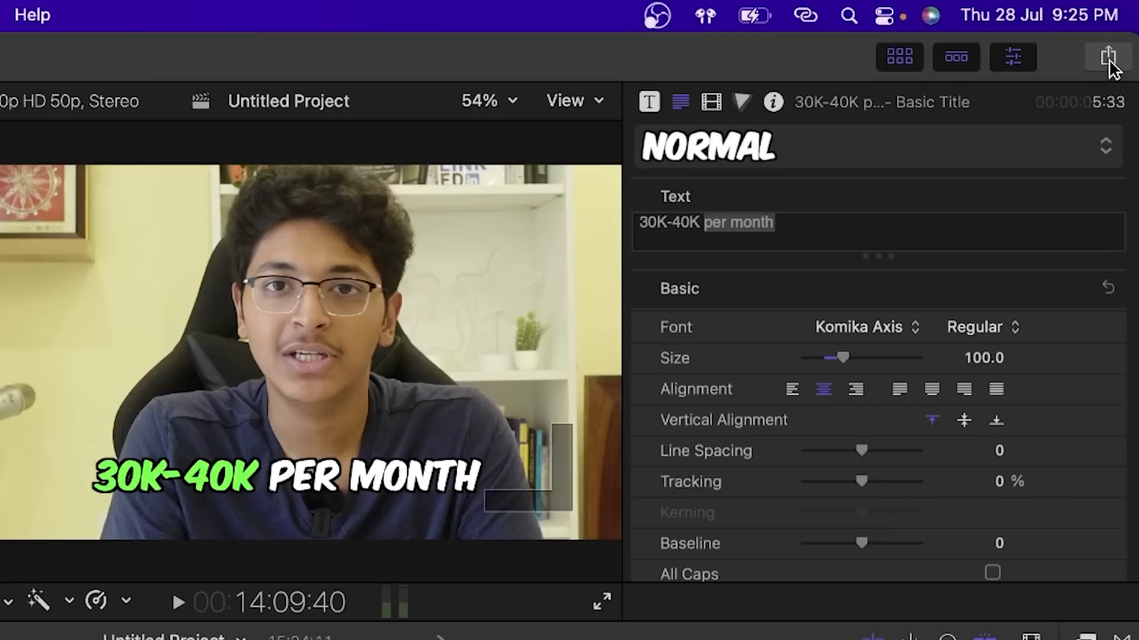
Step: Export the project as a Master File with the current info and settings, proceeding to the save location
click(1108, 59)
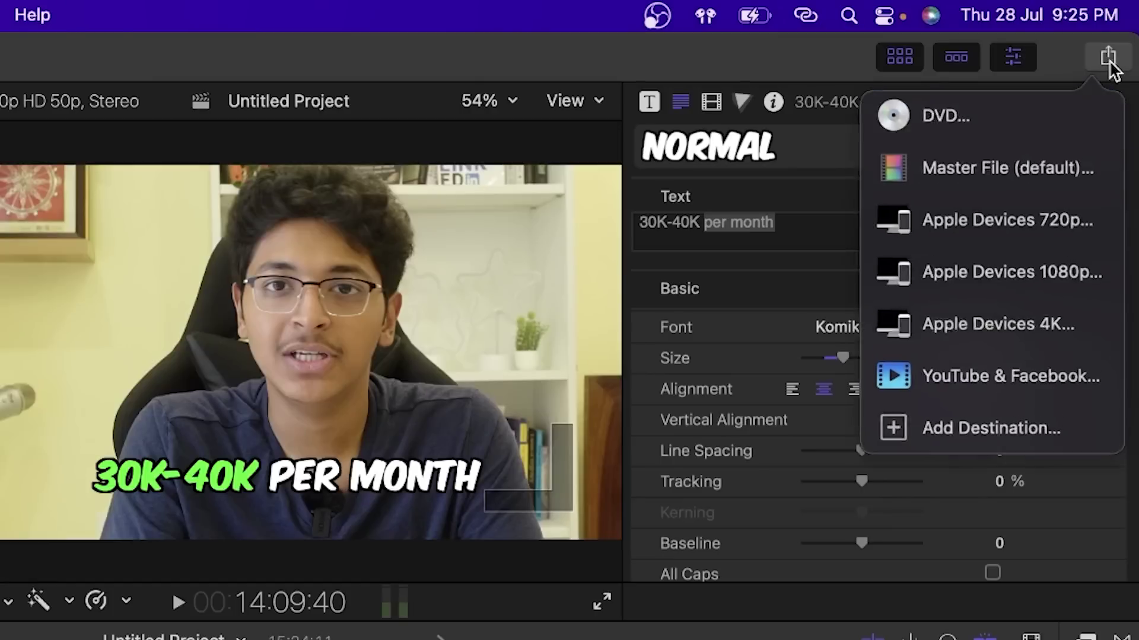
click(997, 166)
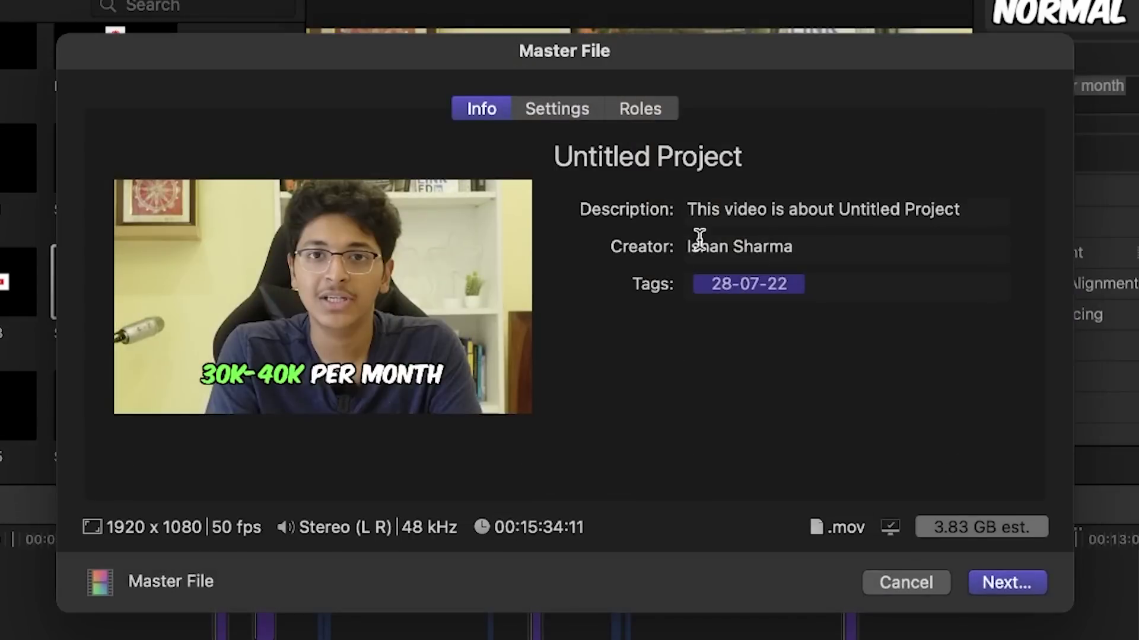
click(1002, 581)
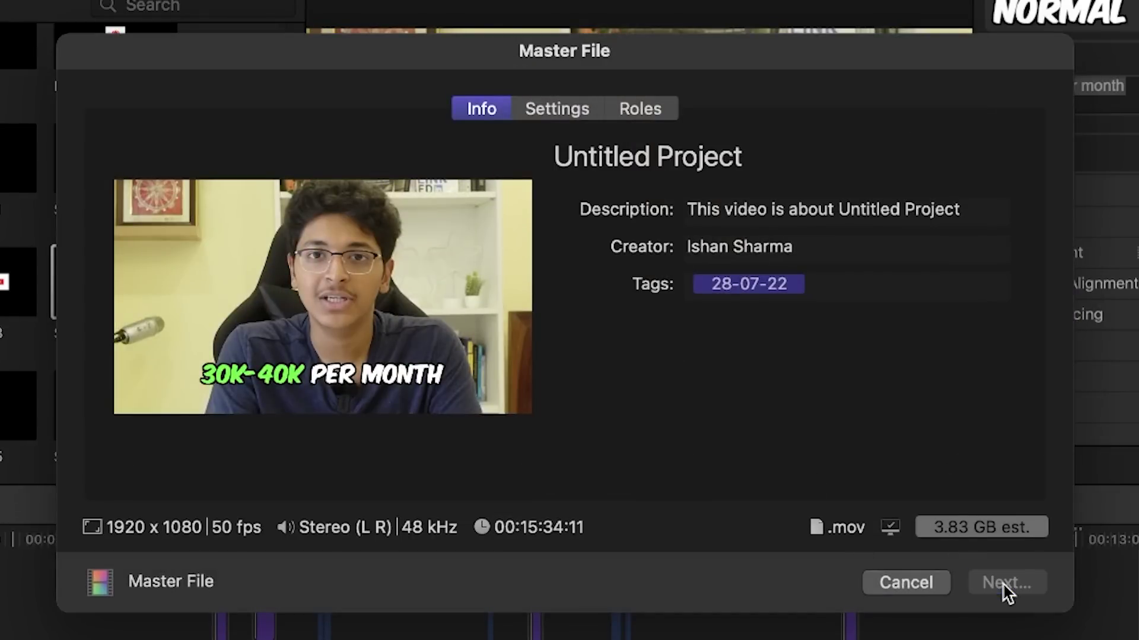
Step: Save the export as 5-ways-to-make-money in the external drive's Videos/Recorded/5-easy-ways-to-make-money folder
click(146, 426)
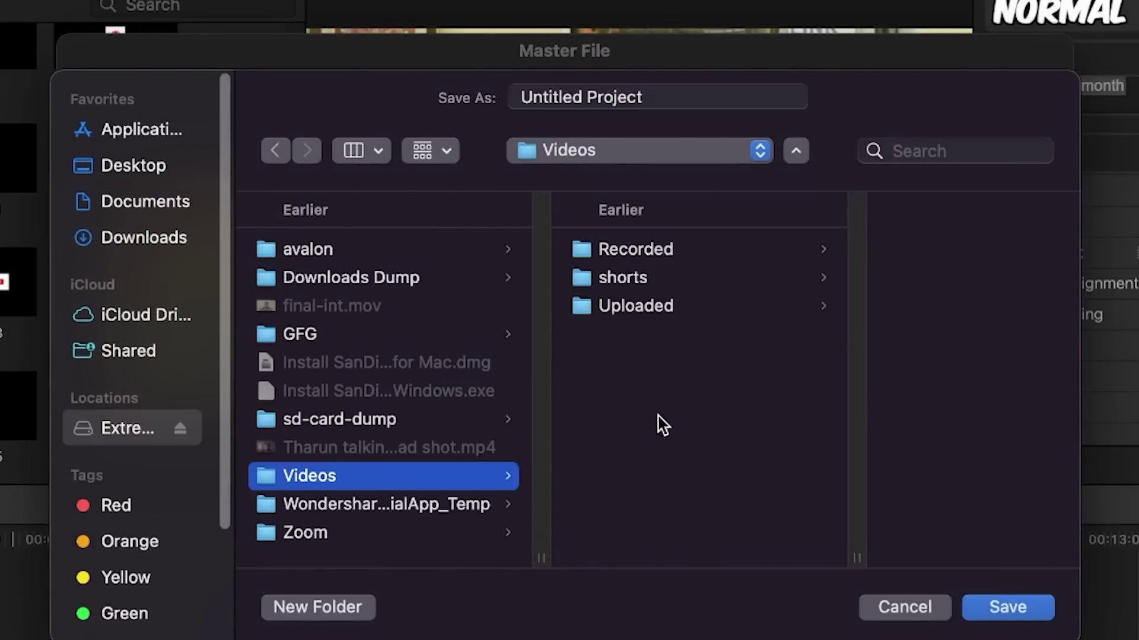
click(710, 252)
click(943, 249)
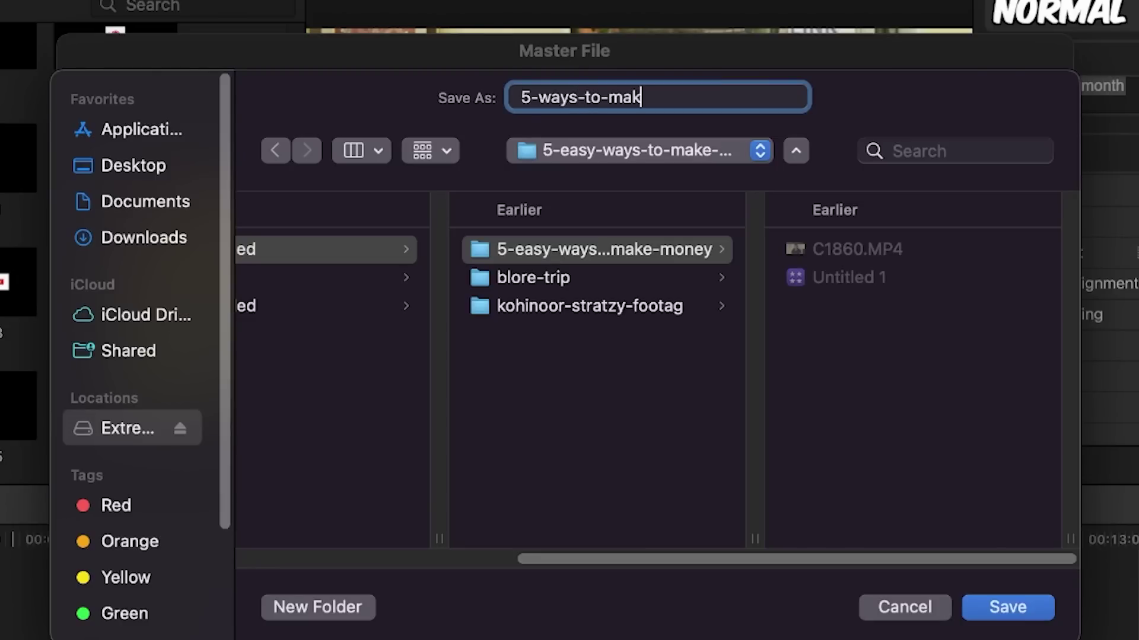
key(Return)
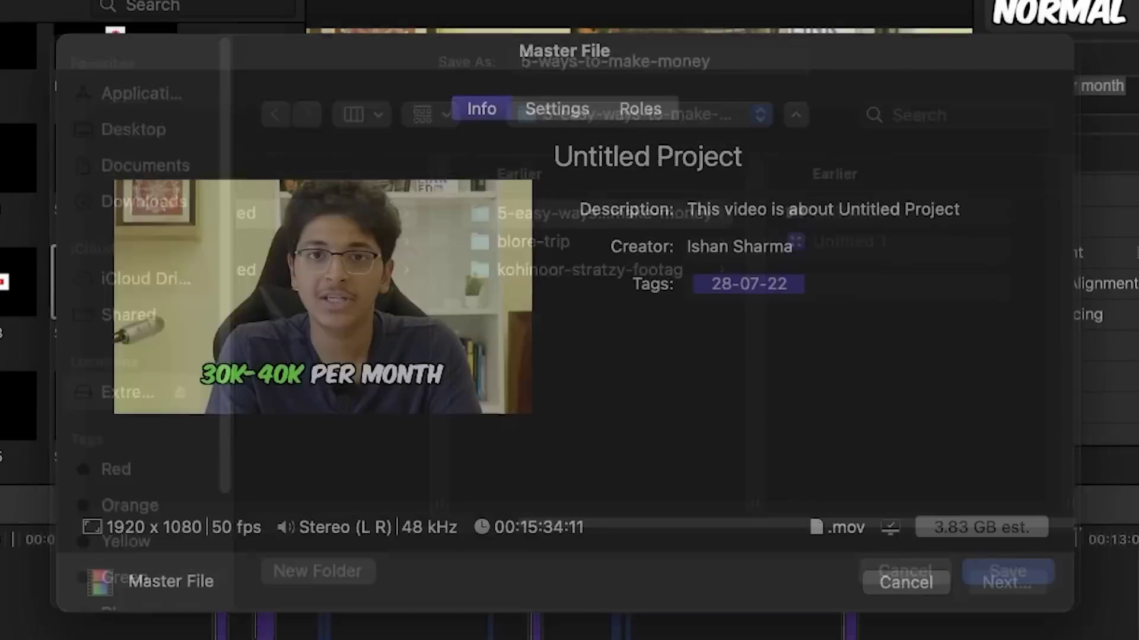